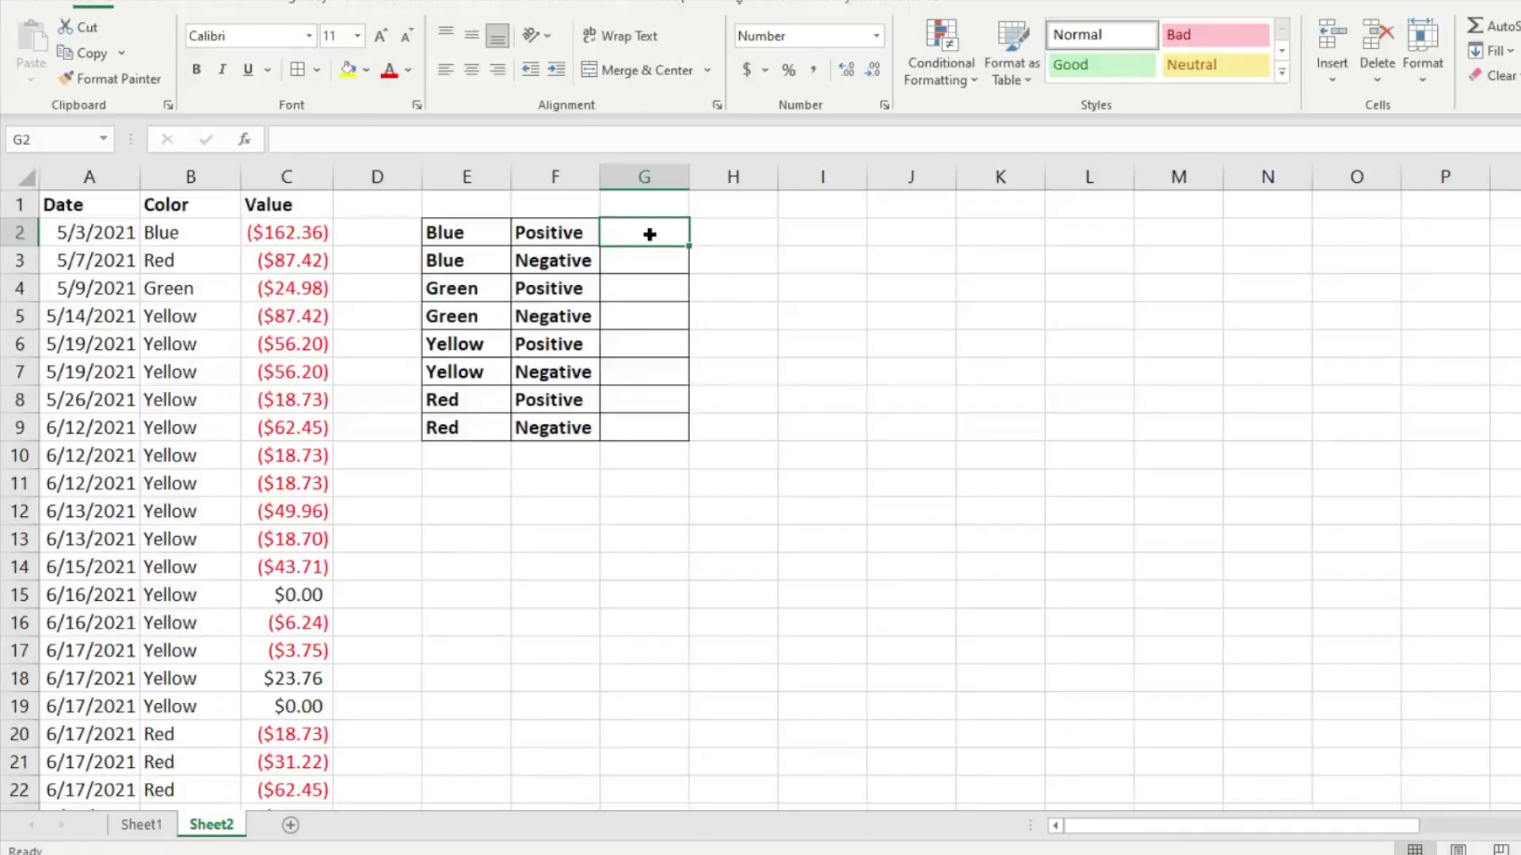
Start an AVERAGEIFS formula in G2 with the absolute range $C$2:$C$162 as the average range
{"action": "type", "text": "=aver"}
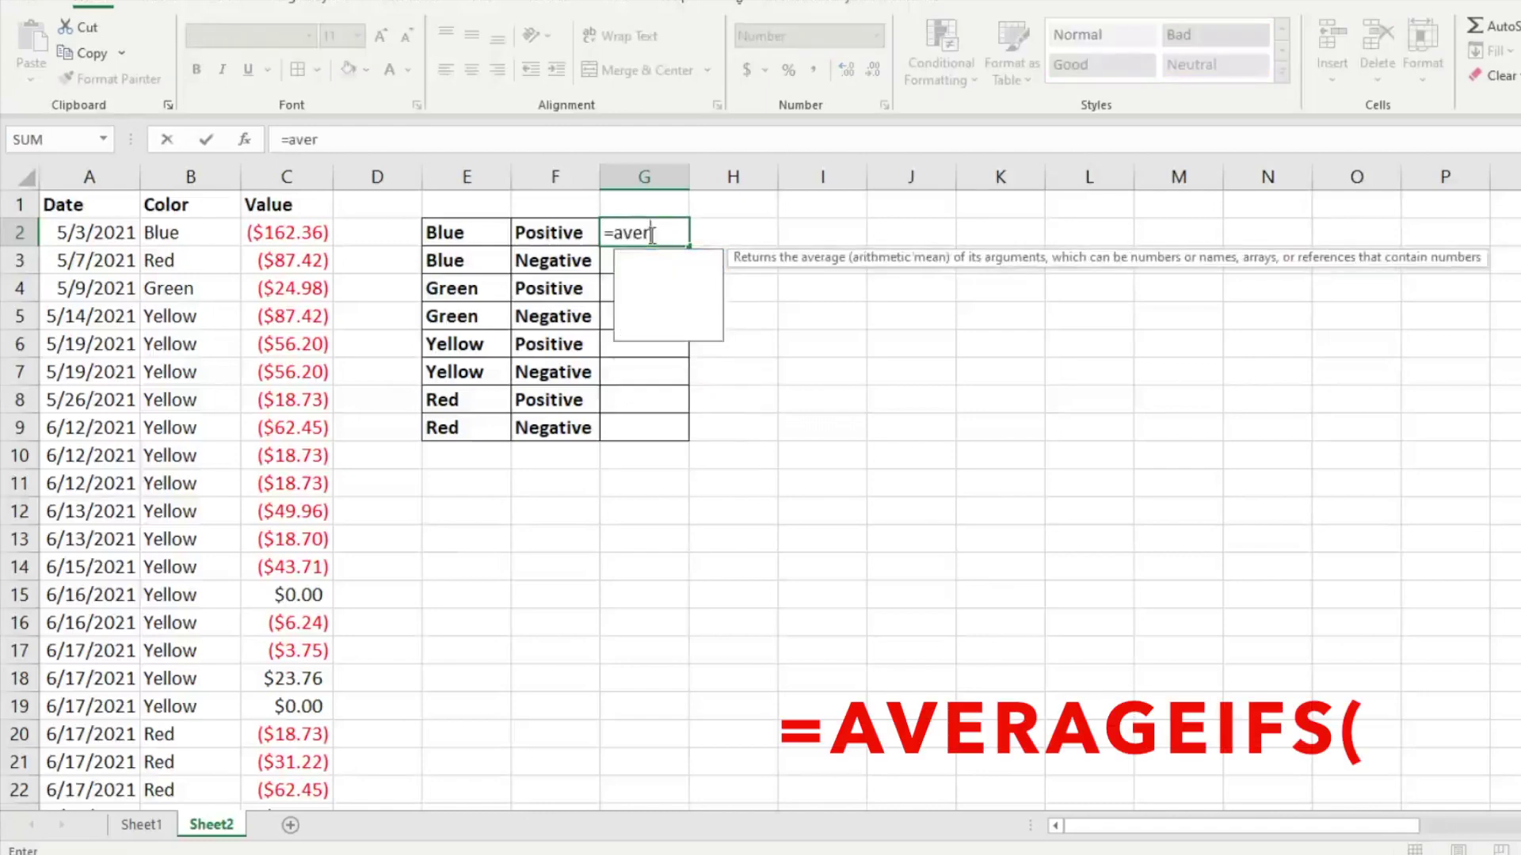
{"action": "type", "text": "ageifs"}
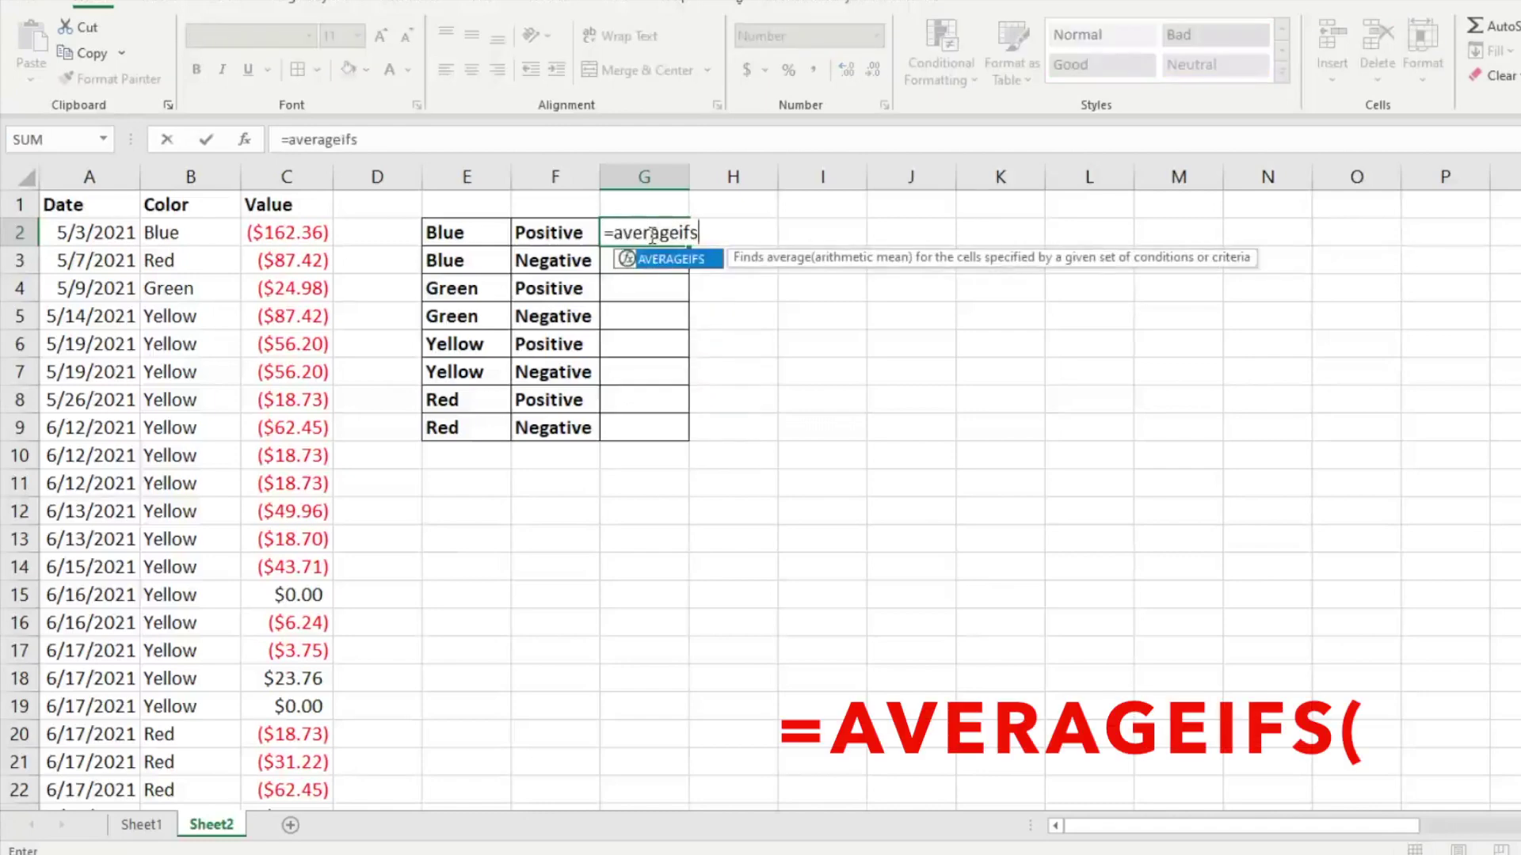
{"action": "key", "text": "Tab"}
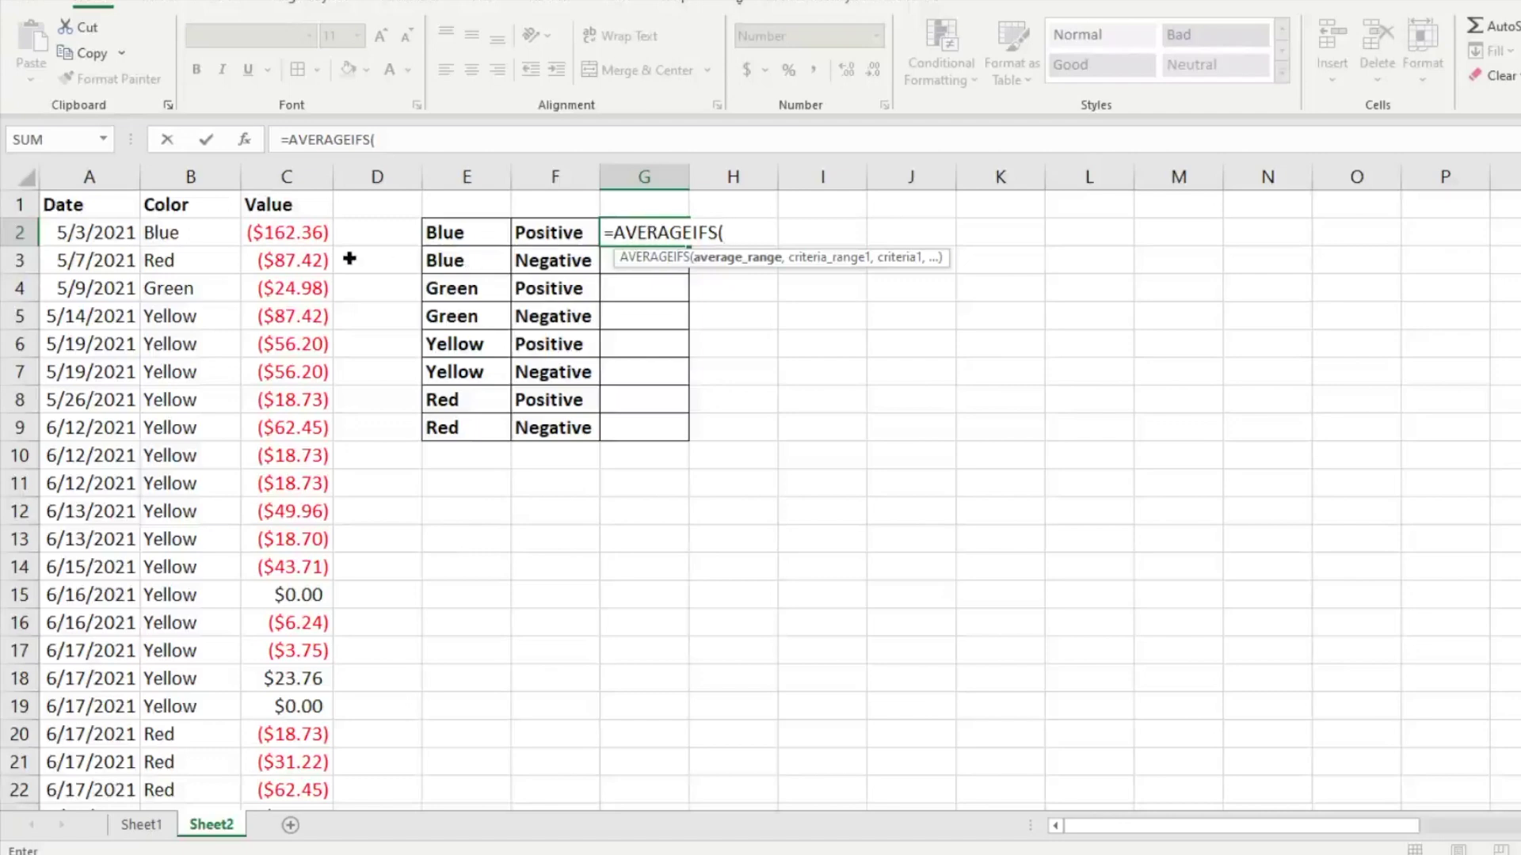
{"action": "left_click", "coordinate": [300, 232]}
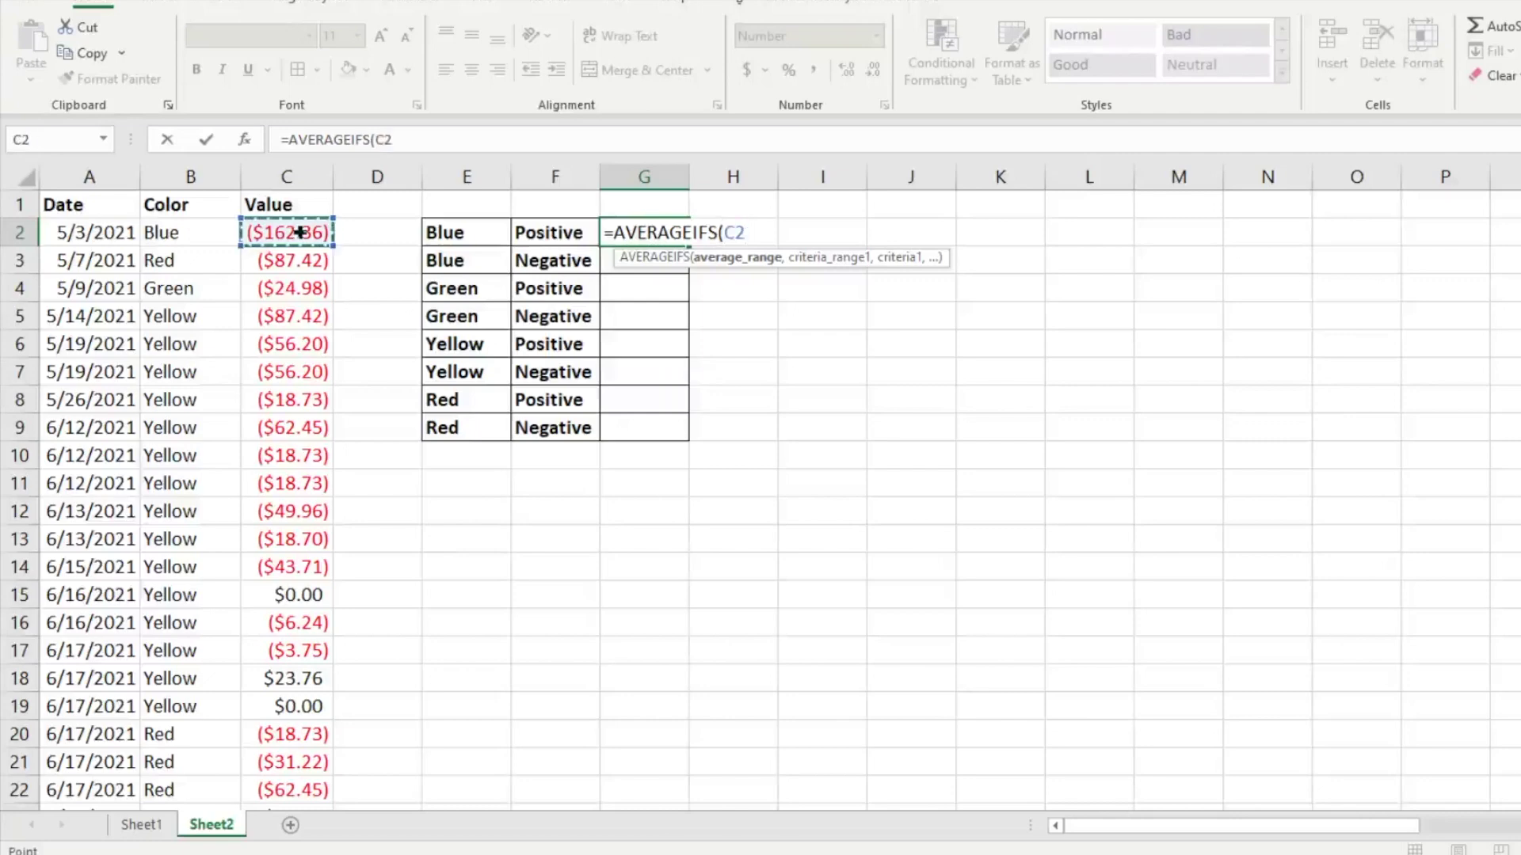
{"action": "key", "text": "ctrl+shift+Down"}
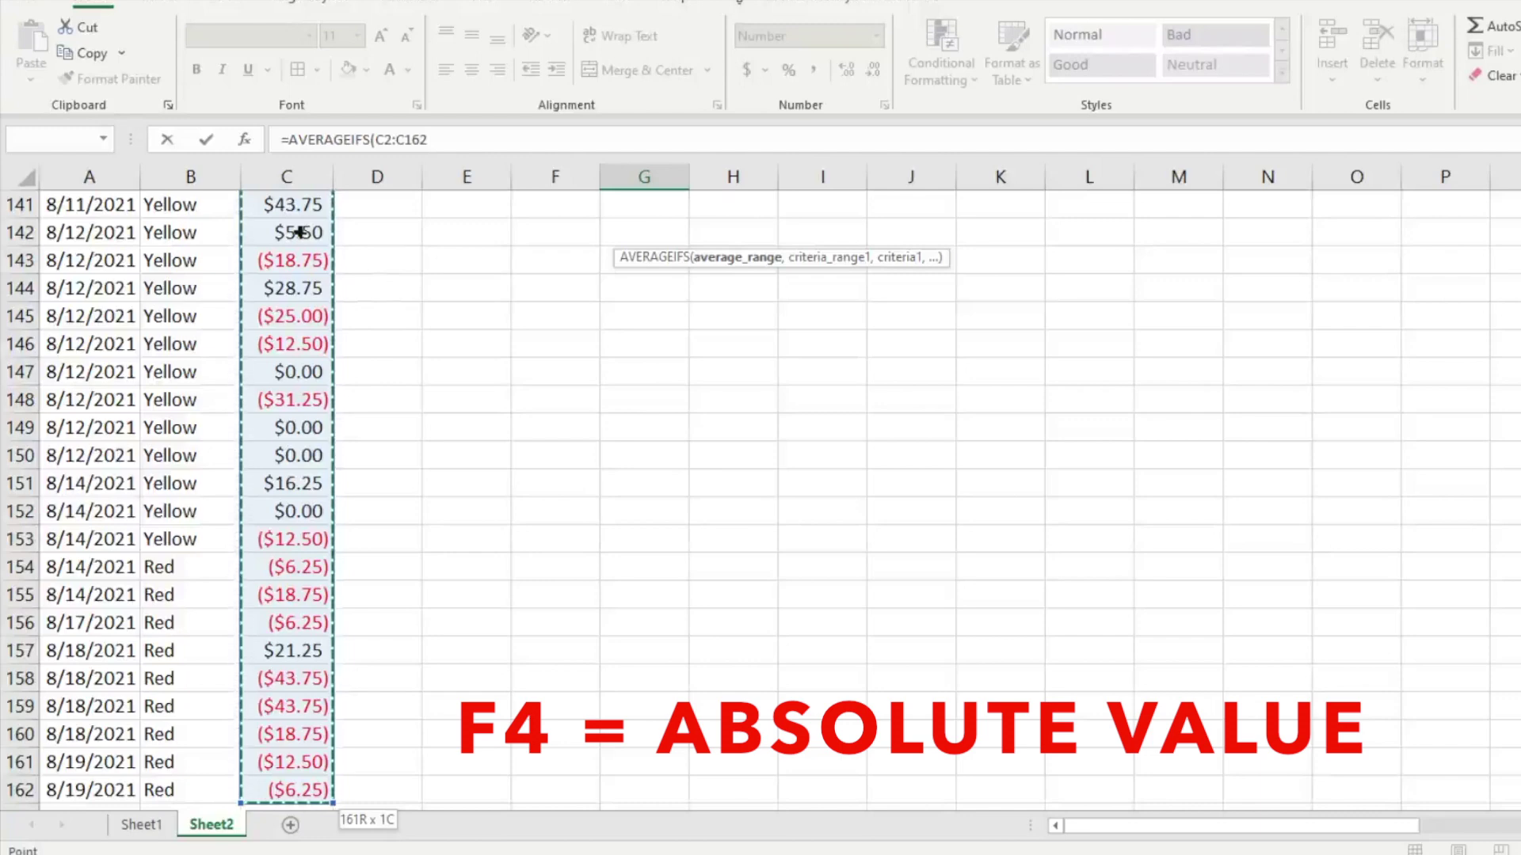
{"action": "key", "text": "F4"}
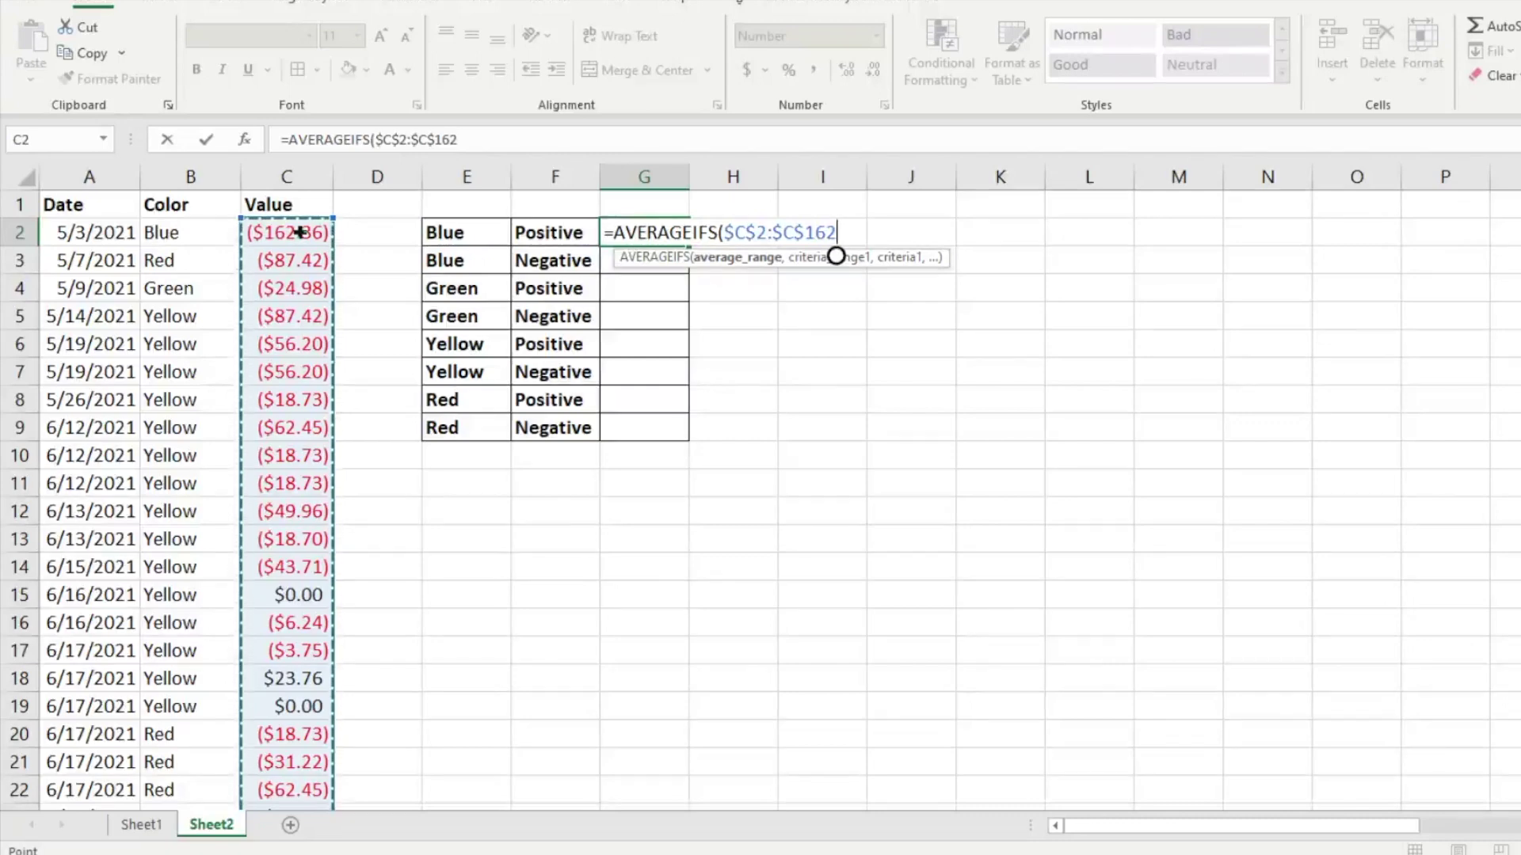
{"action": "type", "text": ","}
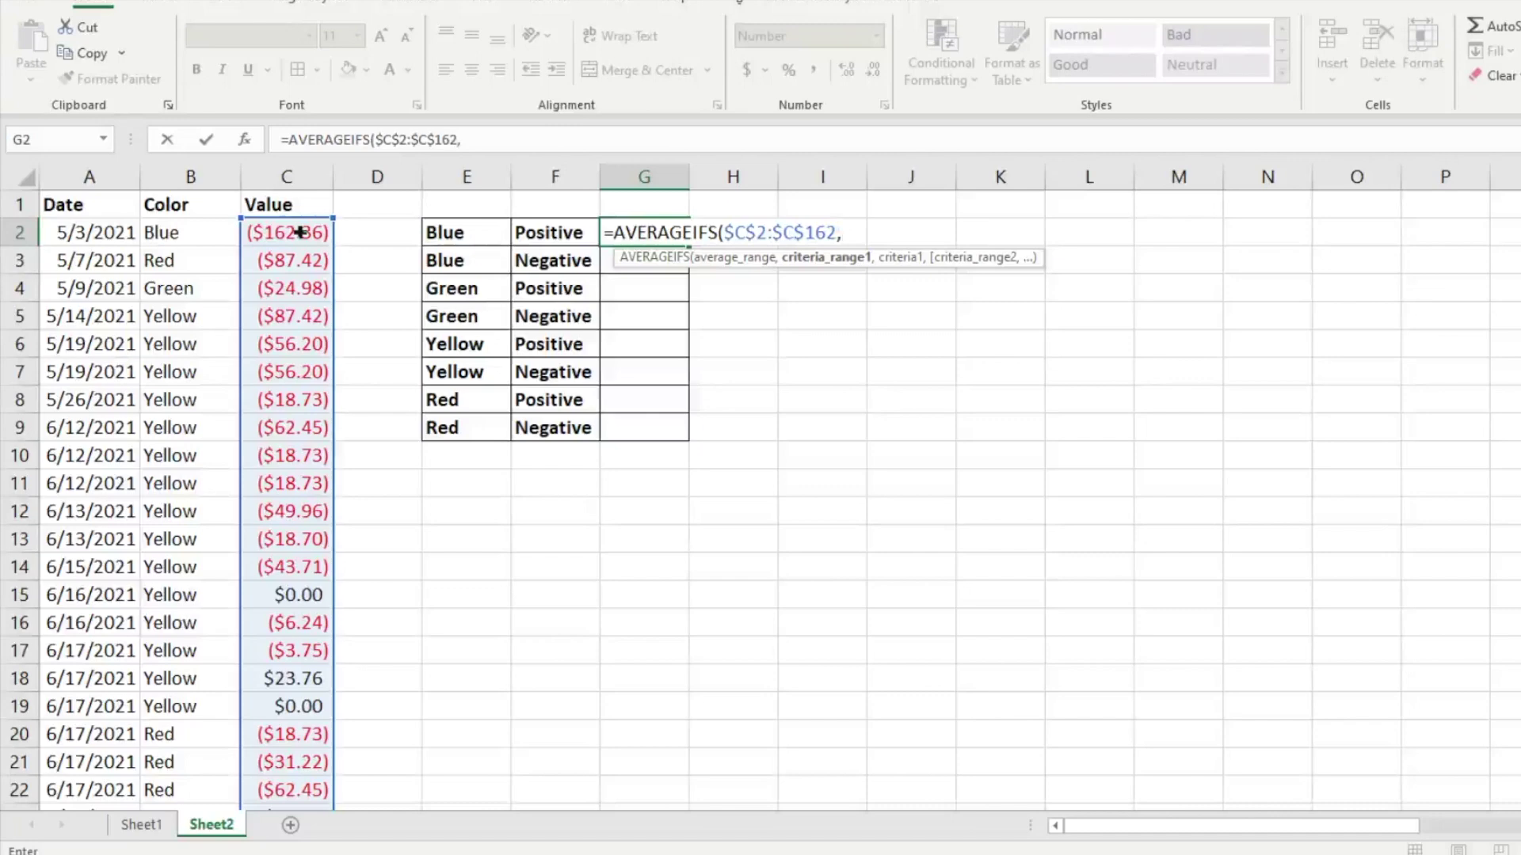
Add the absolute color range $B$2:$B$162 with the criterion "Blue" as the formula's first condition
{"action": "left_click", "coordinate": [177, 236]}
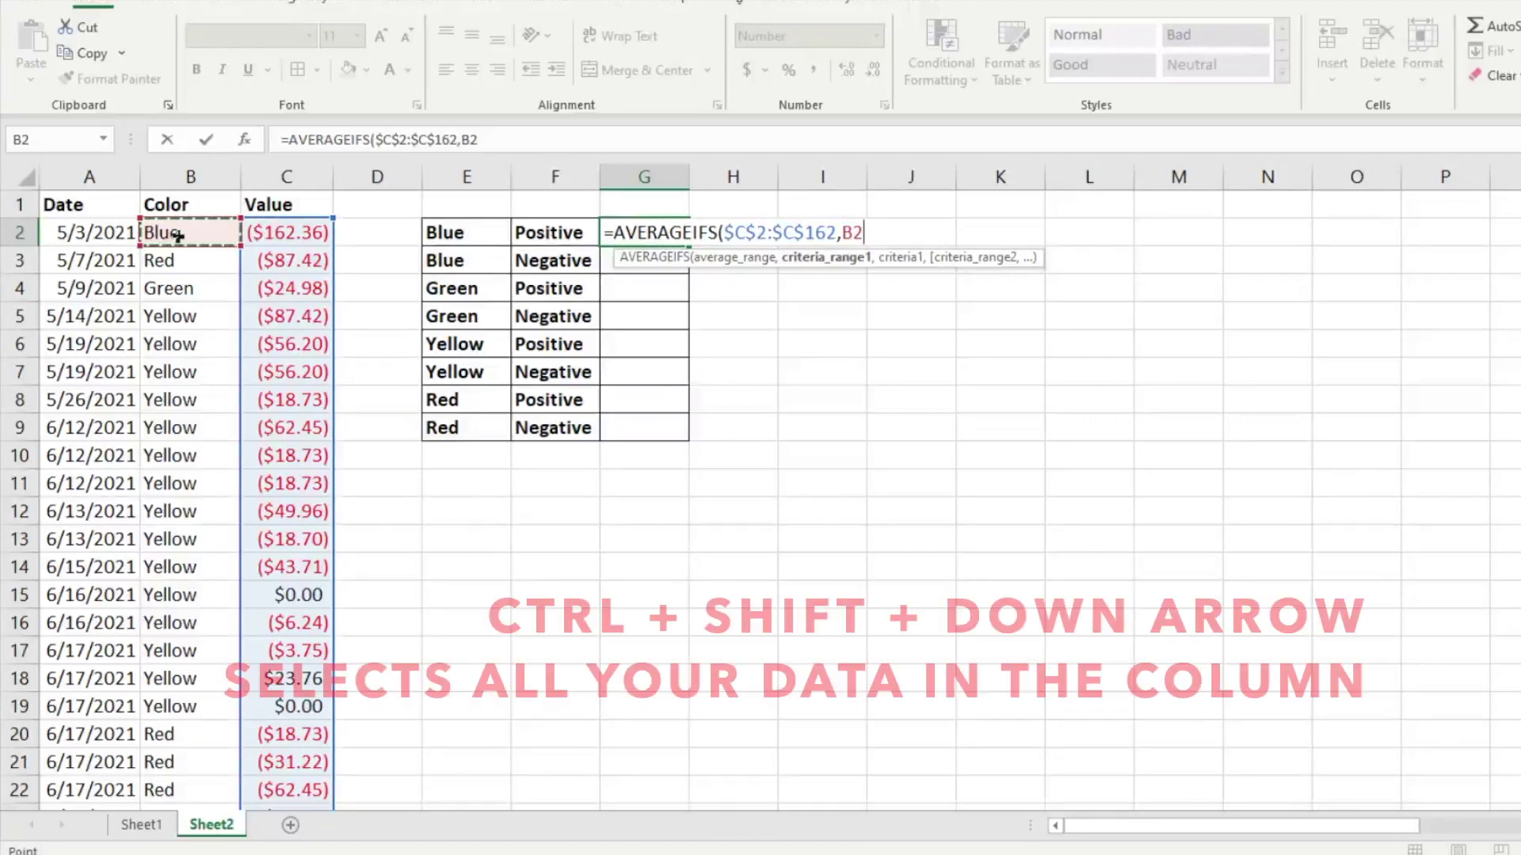
{"action": "key", "text": "ctrl+shift+Down"}
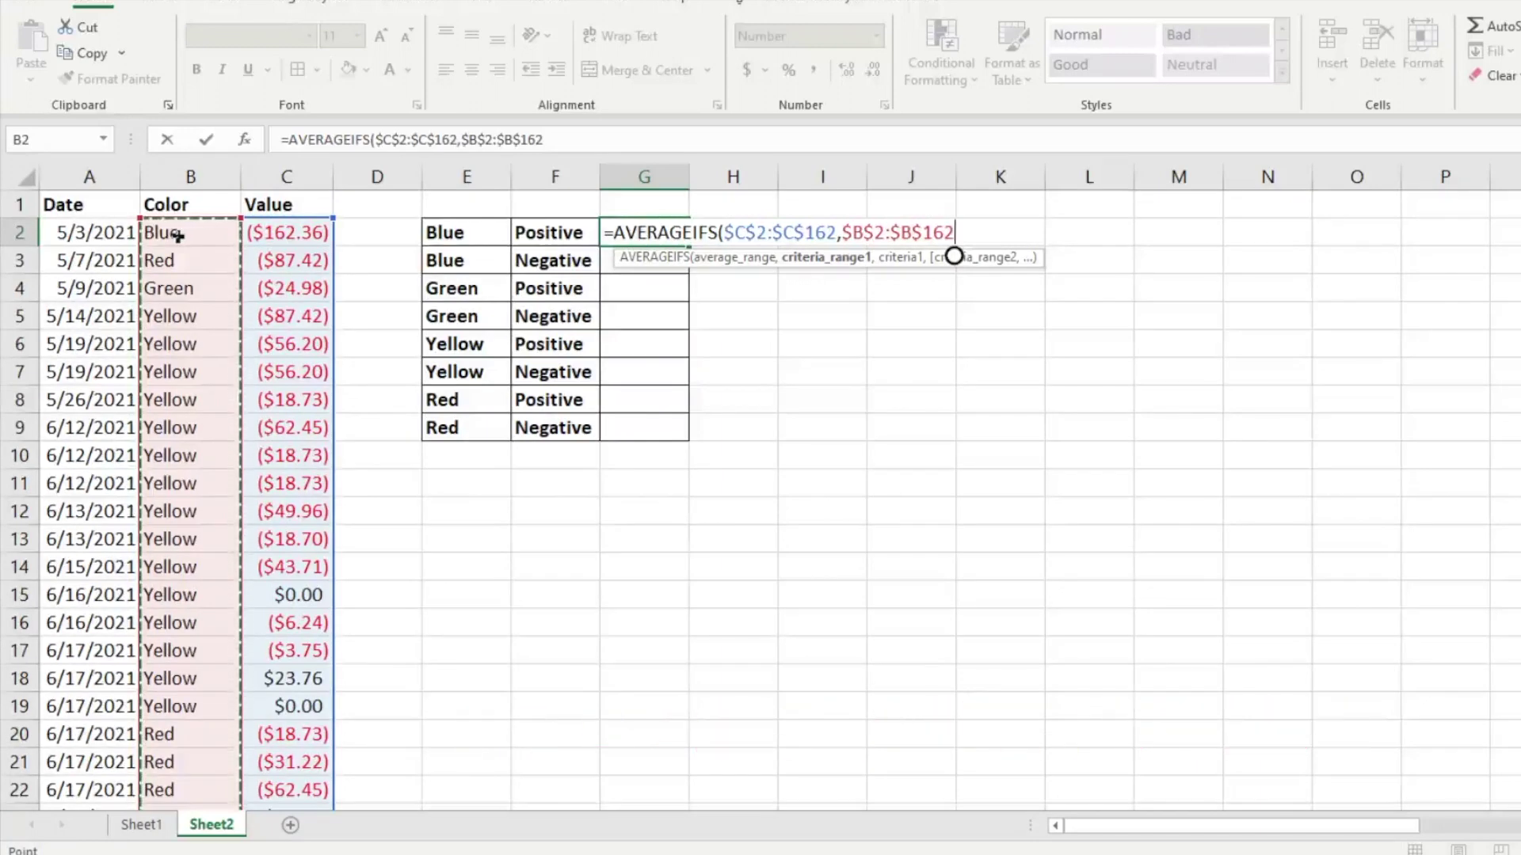
{"action": "type", "text": ","}
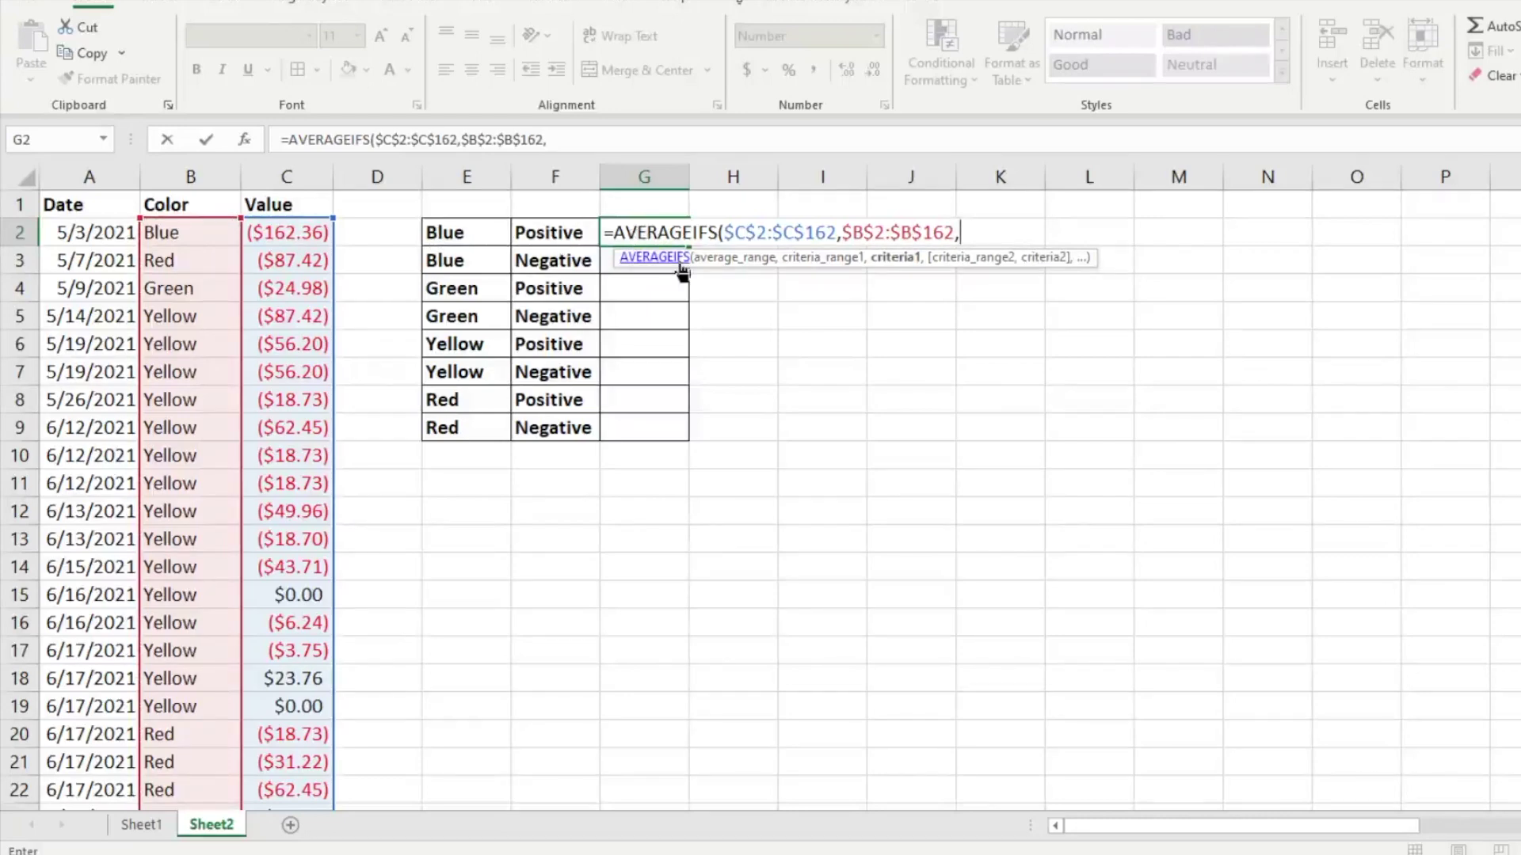
{"action": "type", "text": "\"Blue\""}
{"action": "type", "text": ","}
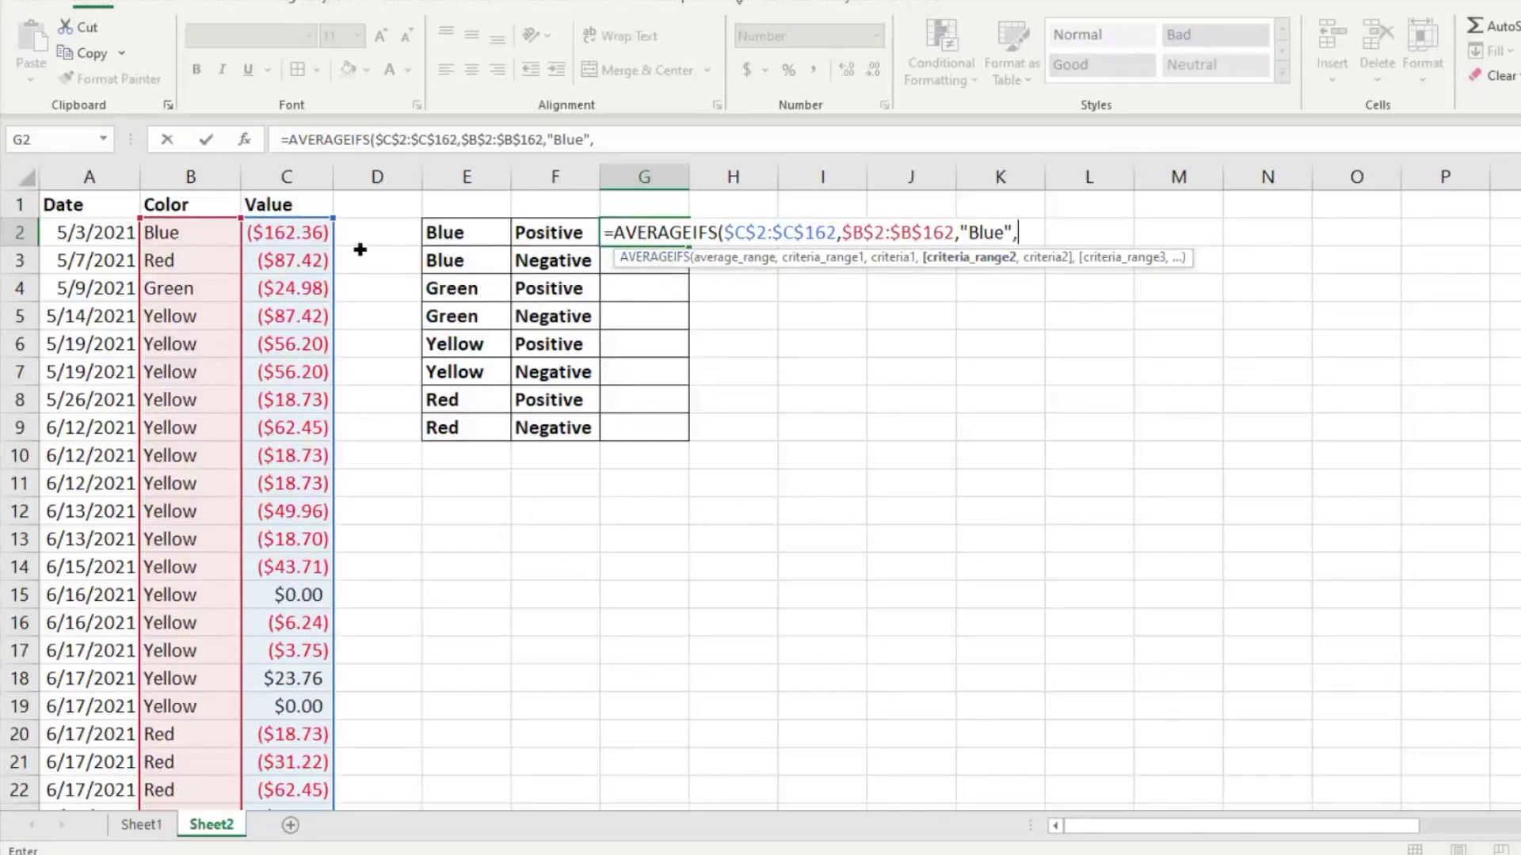
Add the value range $C$2:$C$162 with the criterion ">0" as the second condition and enter the formula
{"action": "left_click", "coordinate": [290, 230]}
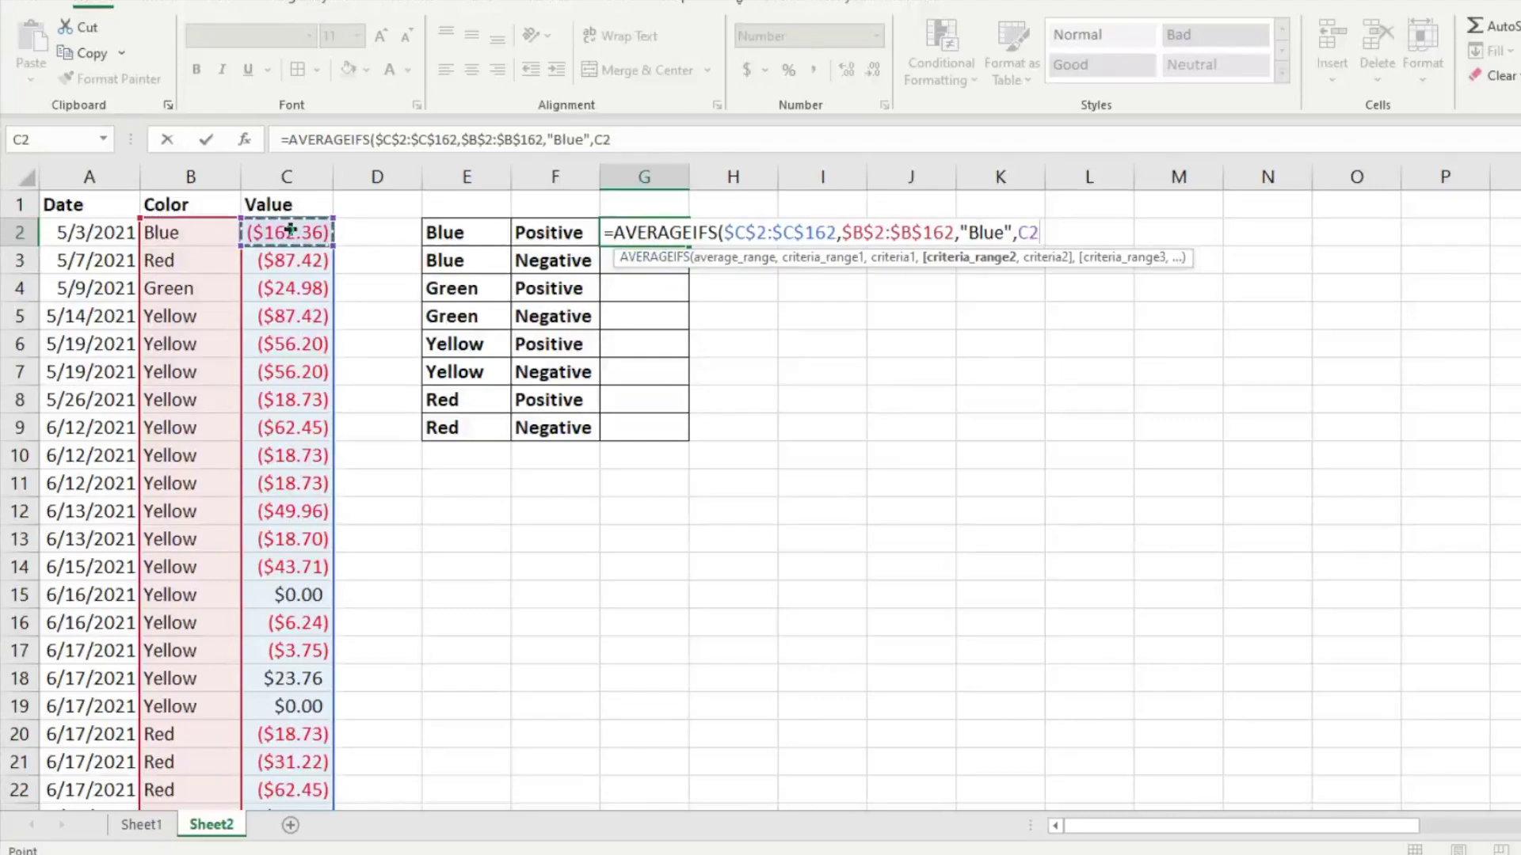
{"action": "key", "text": "ctrl+shift+Down"}
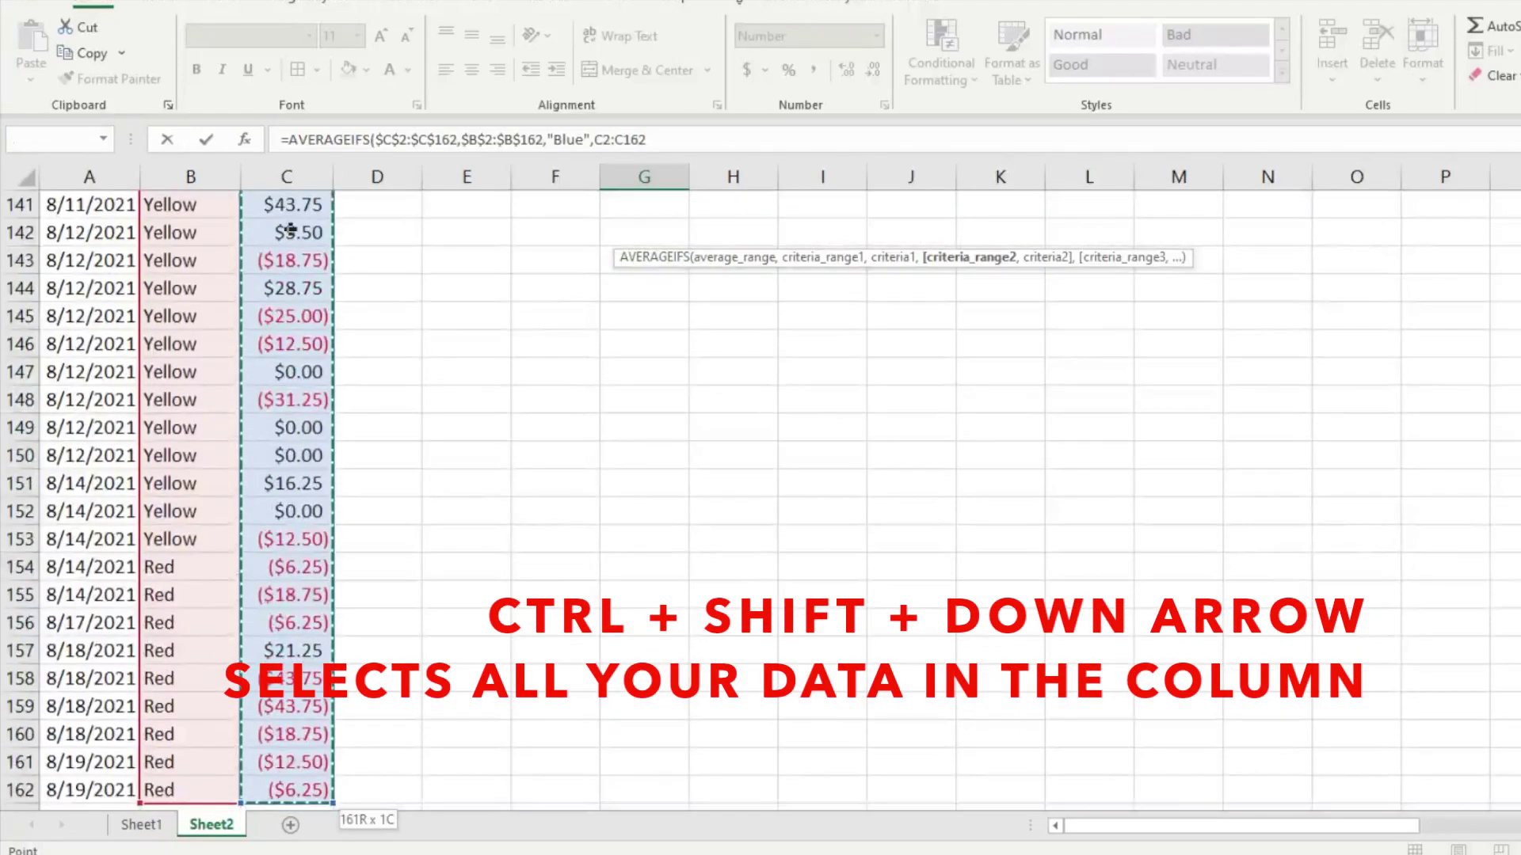
{"action": "key", "text": "F4"}
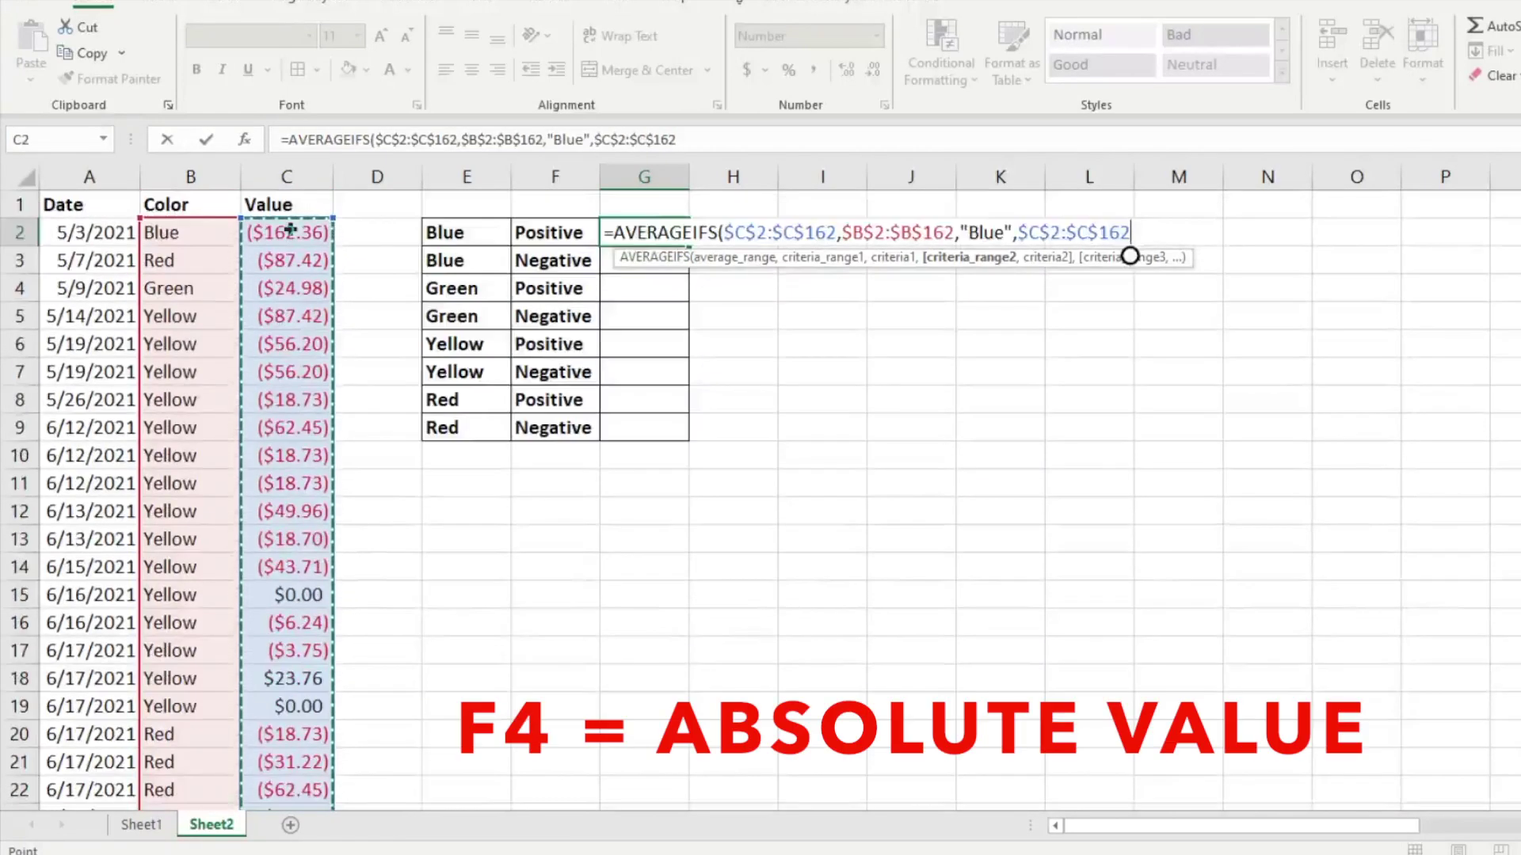
{"action": "type", "text": ","}
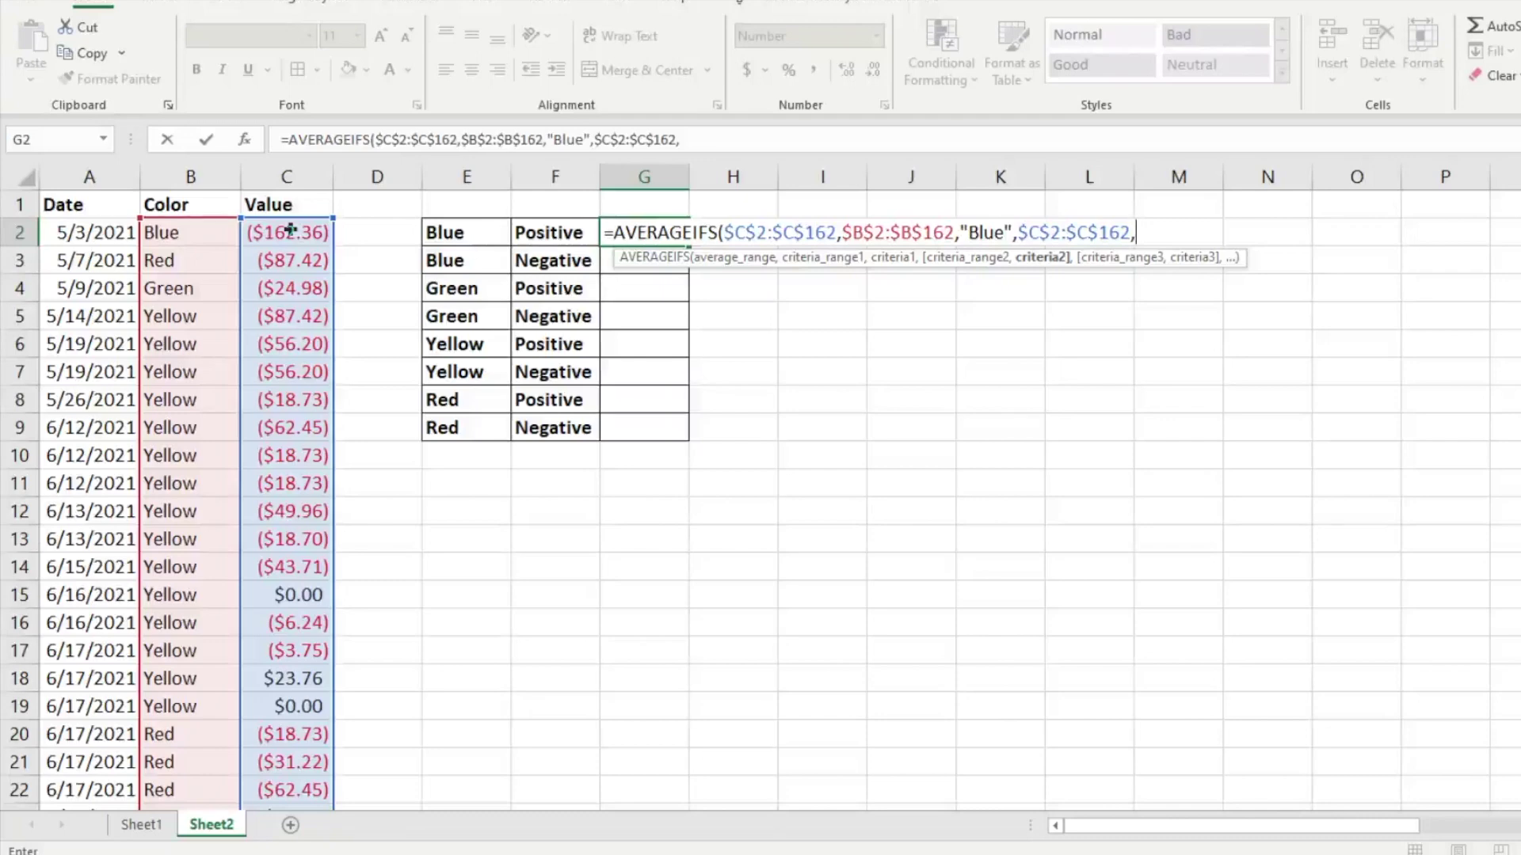
{"action": "type", "text": "\">0"}
{"action": "type", "text": "\""}
{"action": "type", "text": ")"}
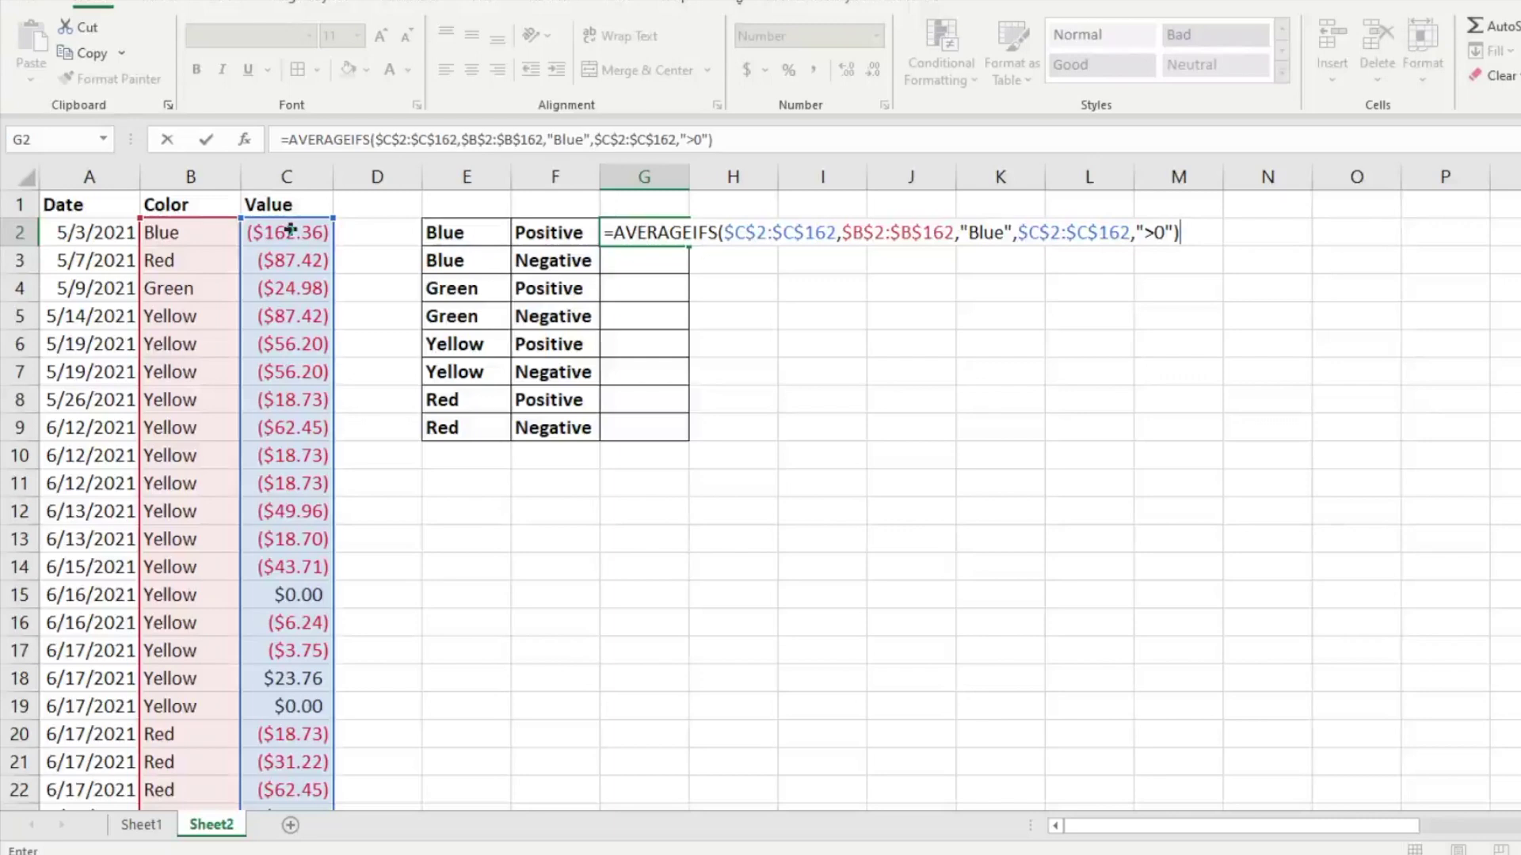
{"action": "key", "text": "Return"}
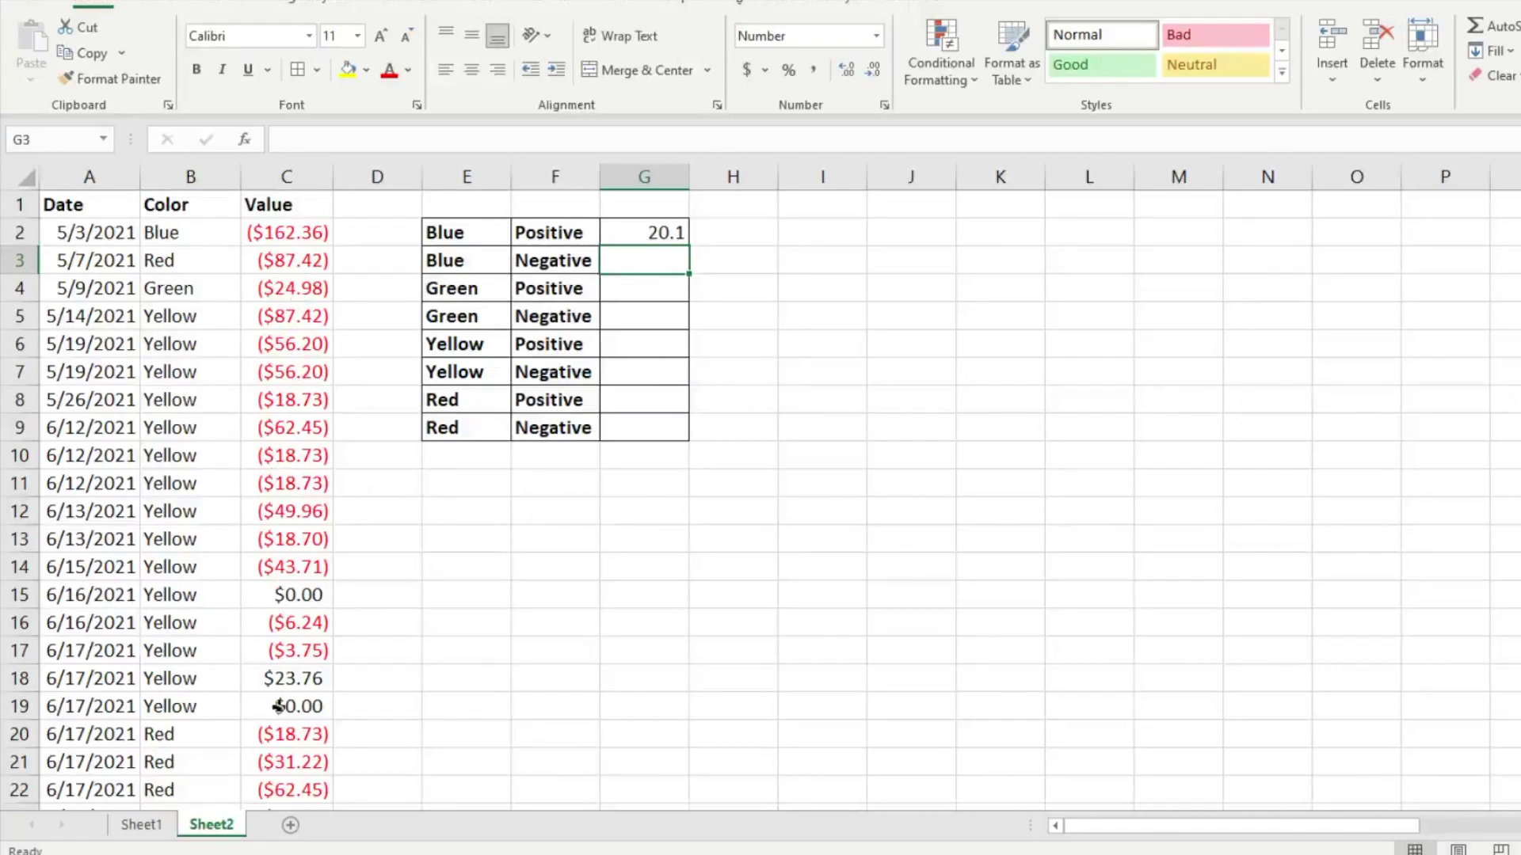
Copy the G2 formula down to G3 and change its value criterion to "<0"
{"action": "left_click", "coordinate": [645, 232]}
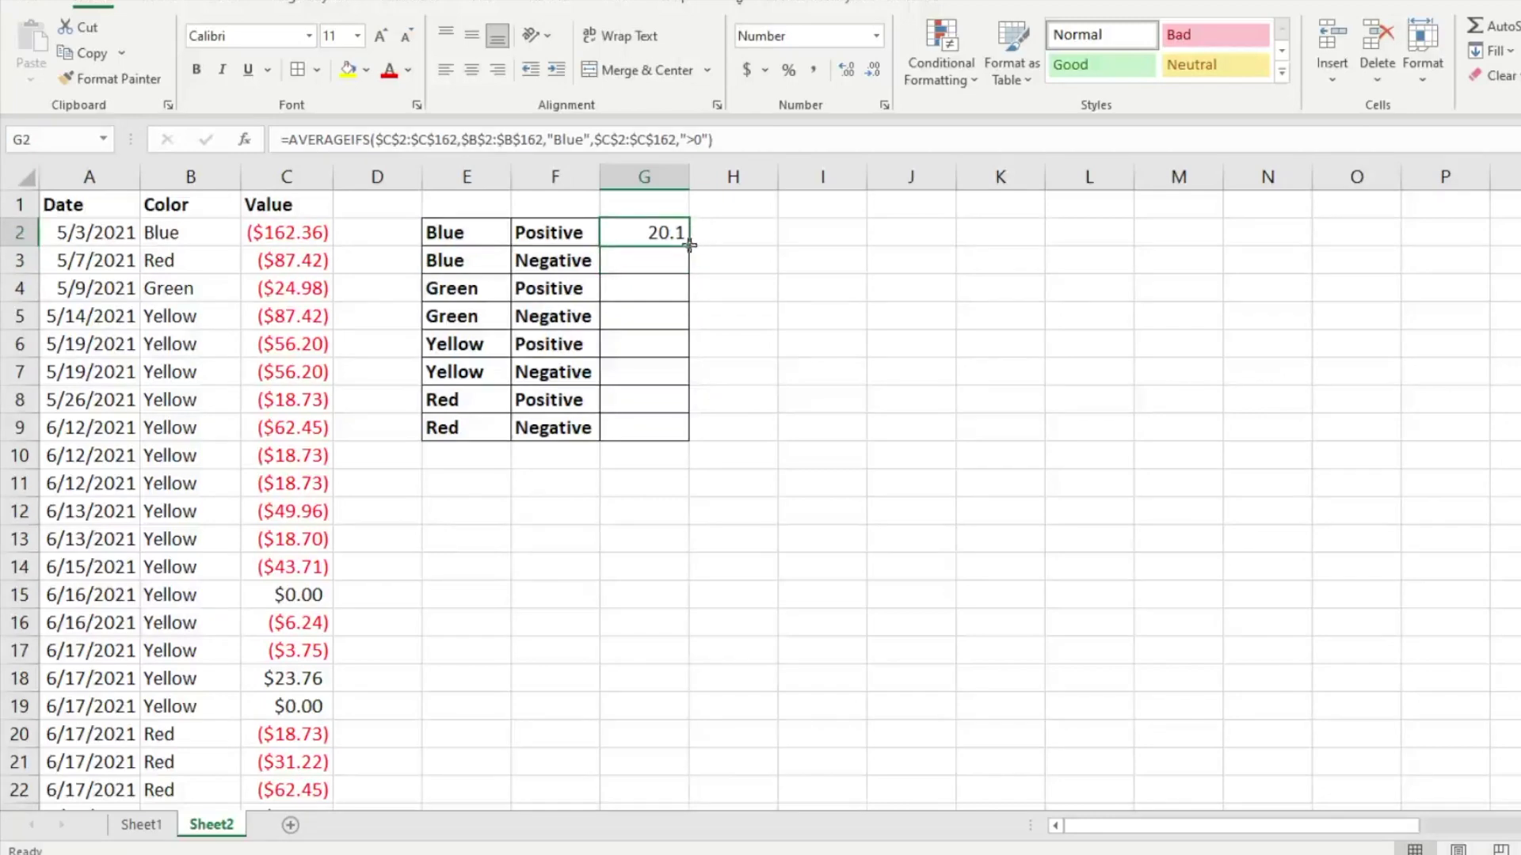
{"action": "left_click_drag", "start_coordinate": [689, 246], "coordinate": [693, 278]}
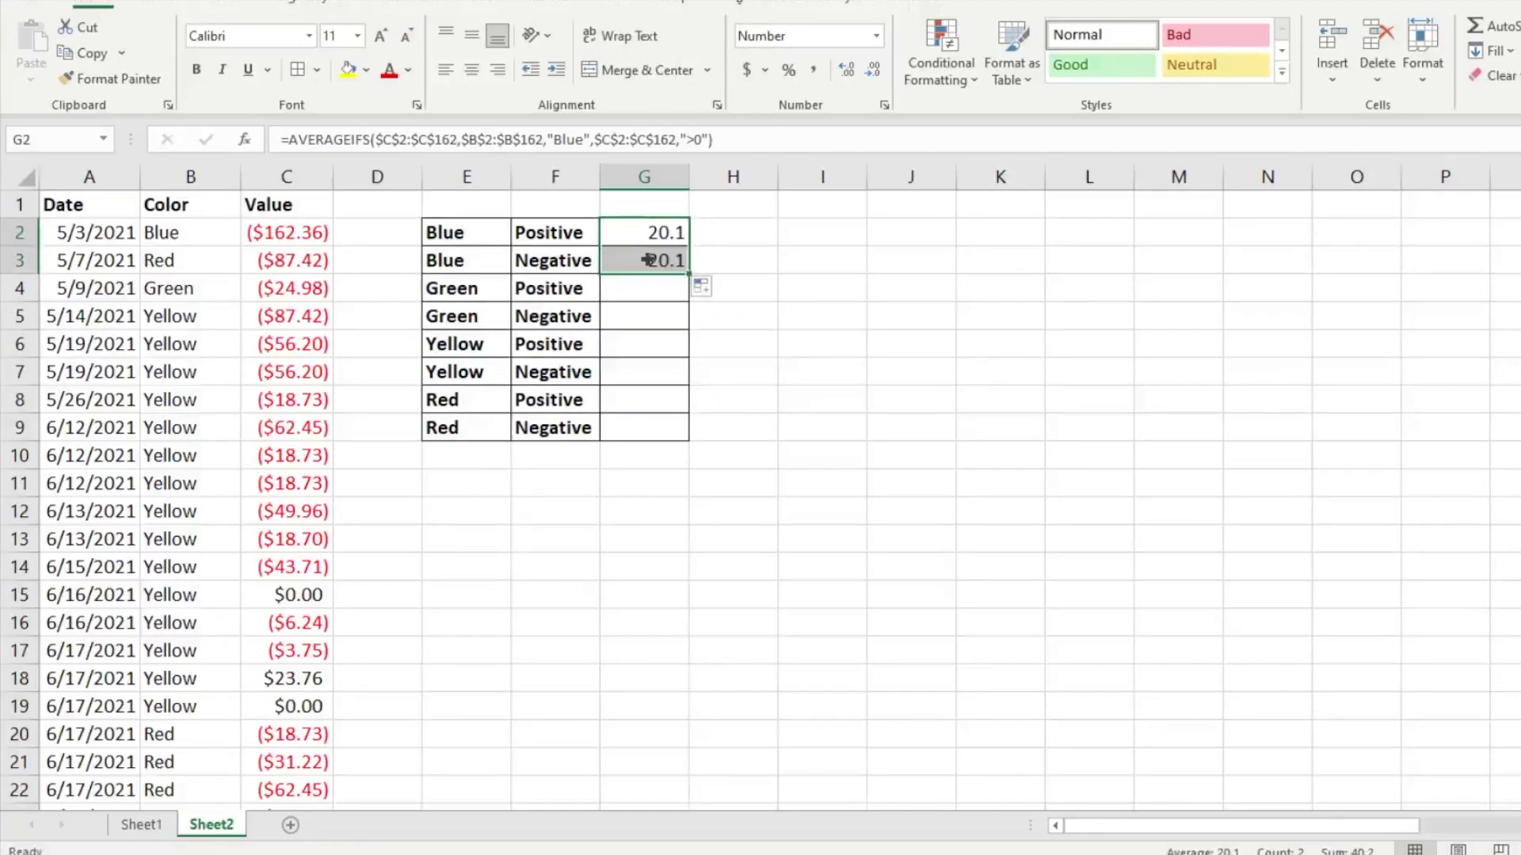
{"action": "left_click", "coordinate": [569, 262]}
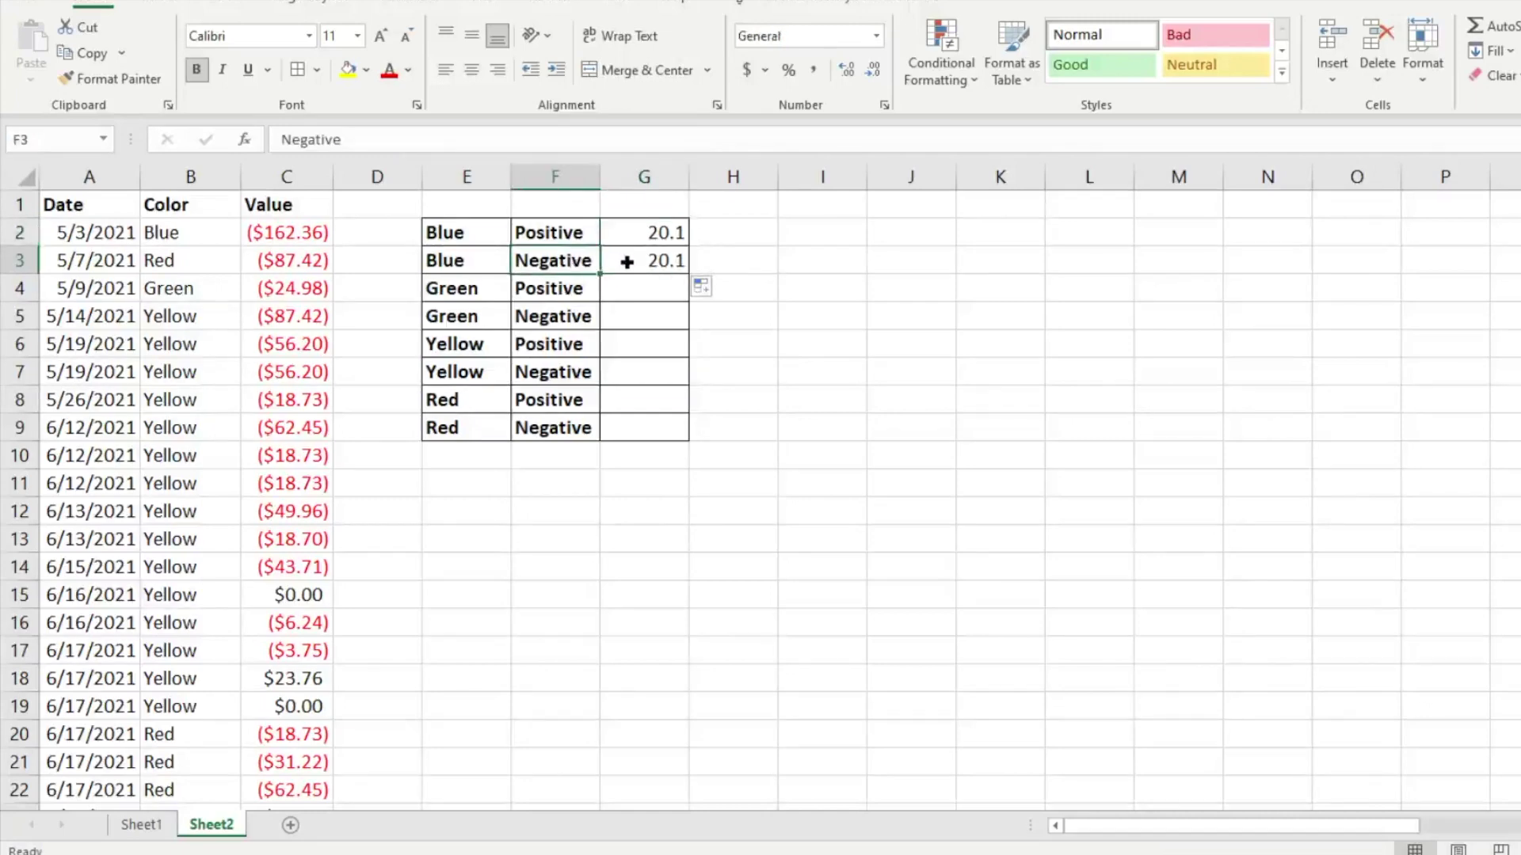
{"action": "left_click", "coordinate": [630, 261]}
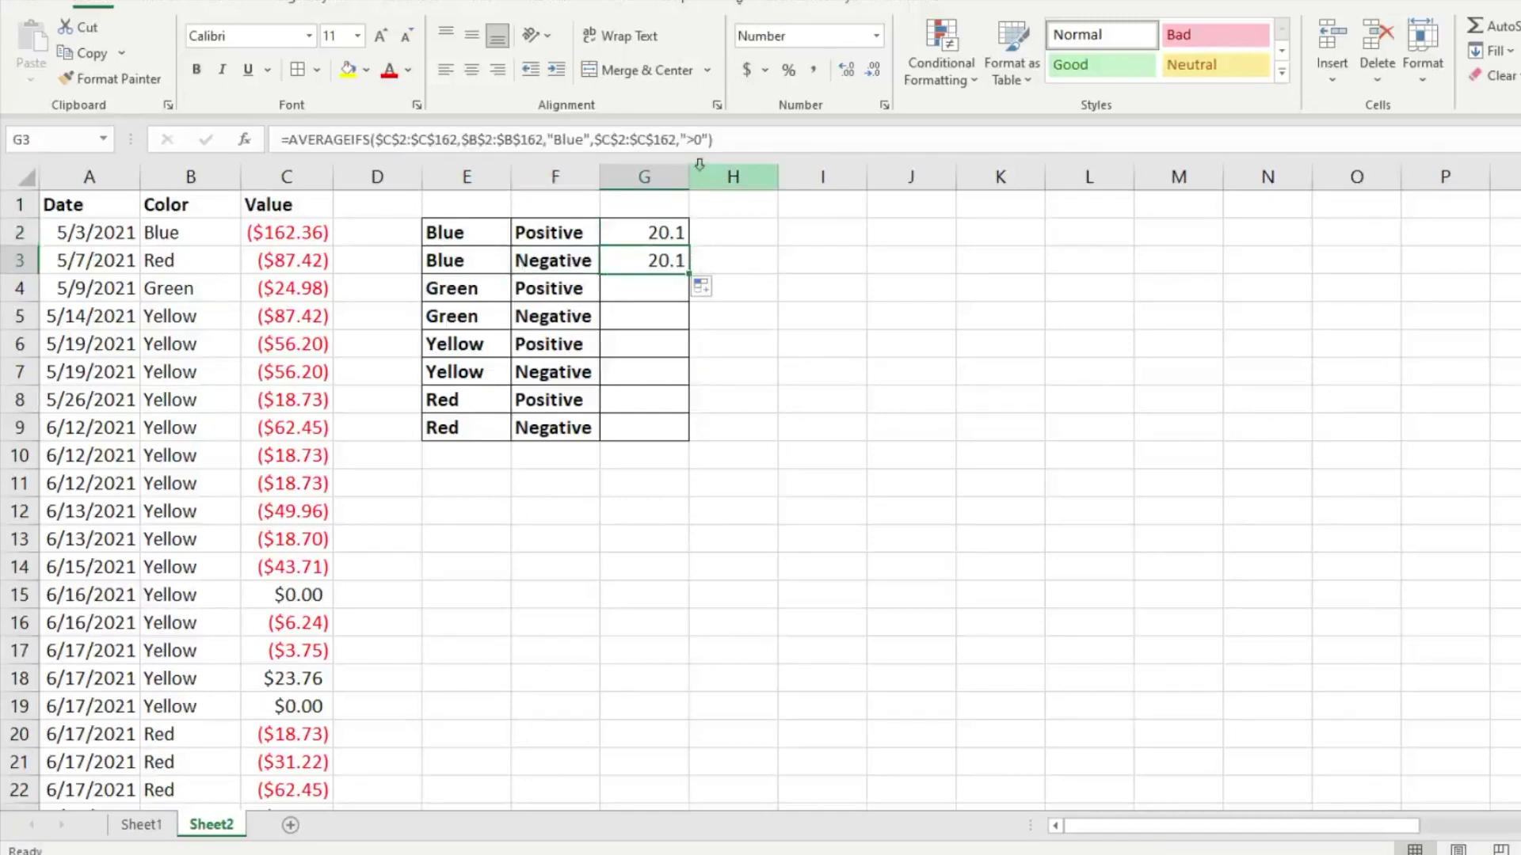
{"action": "left_click", "coordinate": [694, 139]}
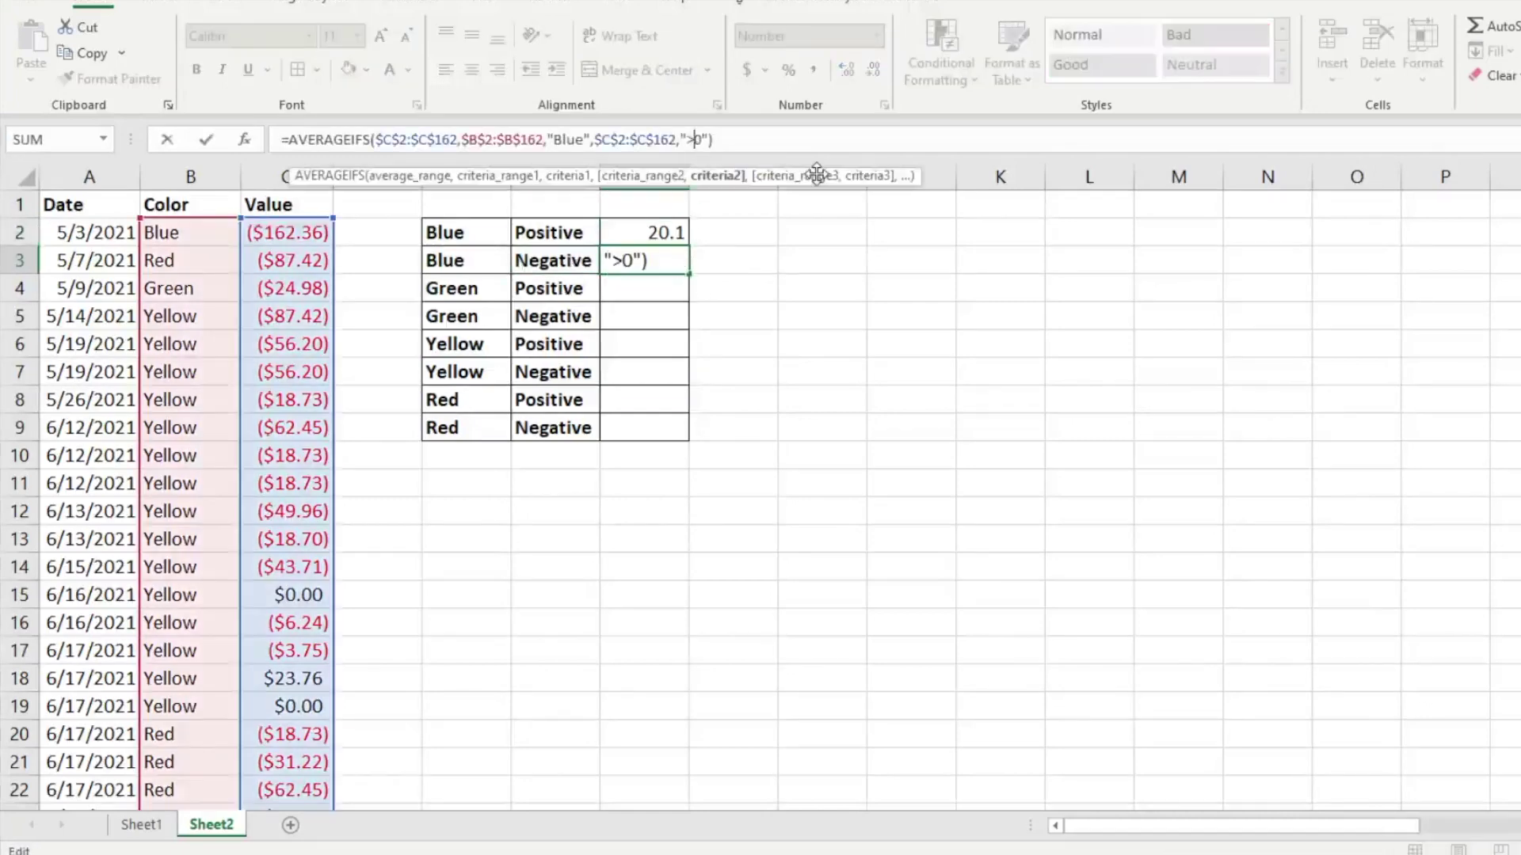
{"action": "key", "text": "BackSpace"}
{"action": "type", "text": "<"}
{"action": "key", "text": "Return"}
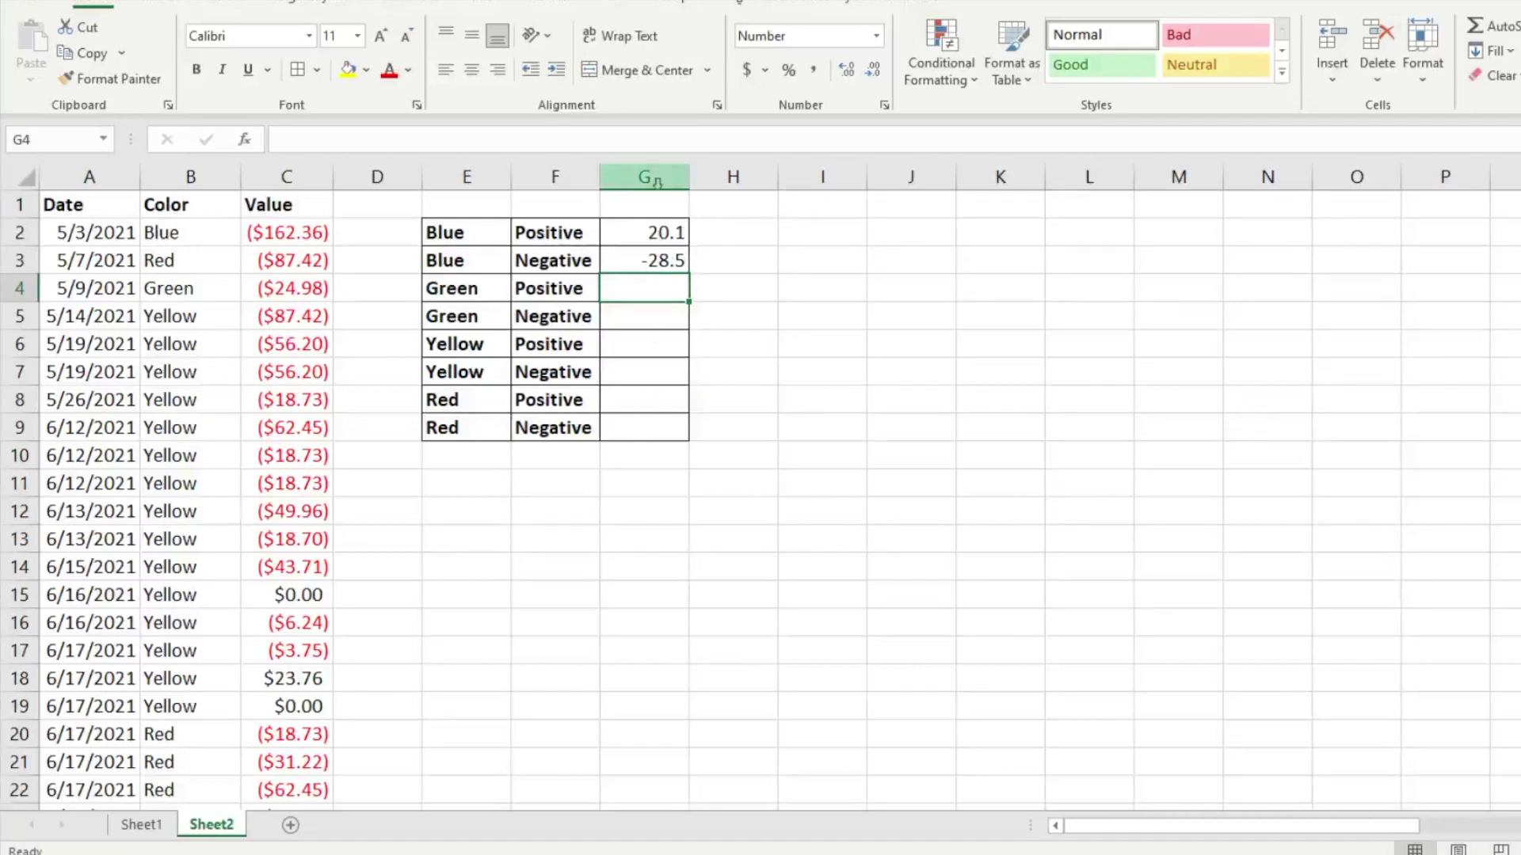
Replace the "Blue" criterion in the G2 formula with a reference to cell E2
{"action": "double_click", "coordinate": [642, 231]}
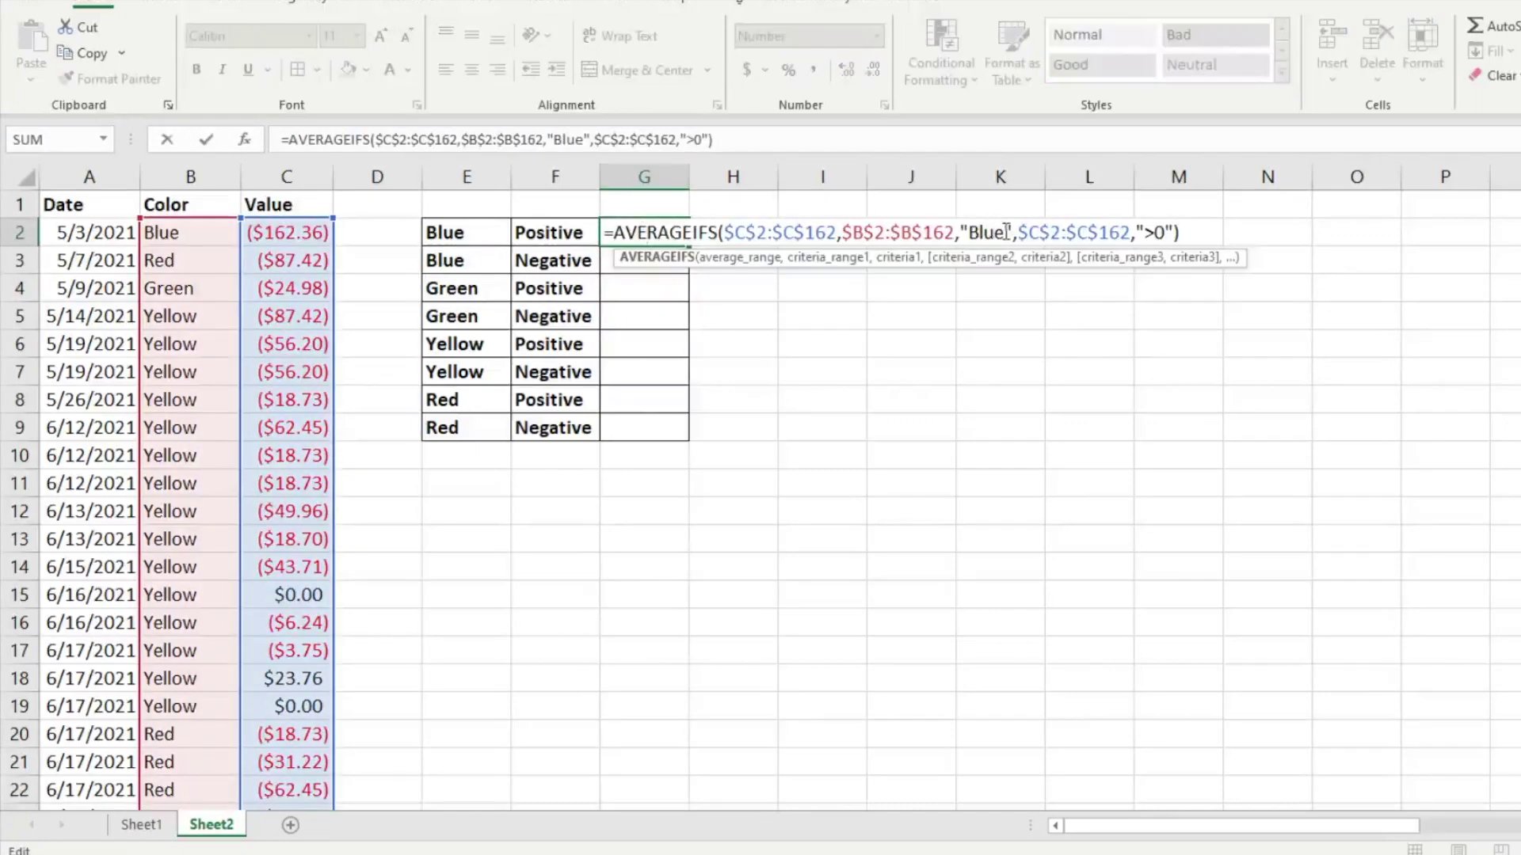
{"action": "left_click_drag", "start_coordinate": [967, 230], "coordinate": [1011, 230]}
{"action": "key", "text": "BackSpace"}
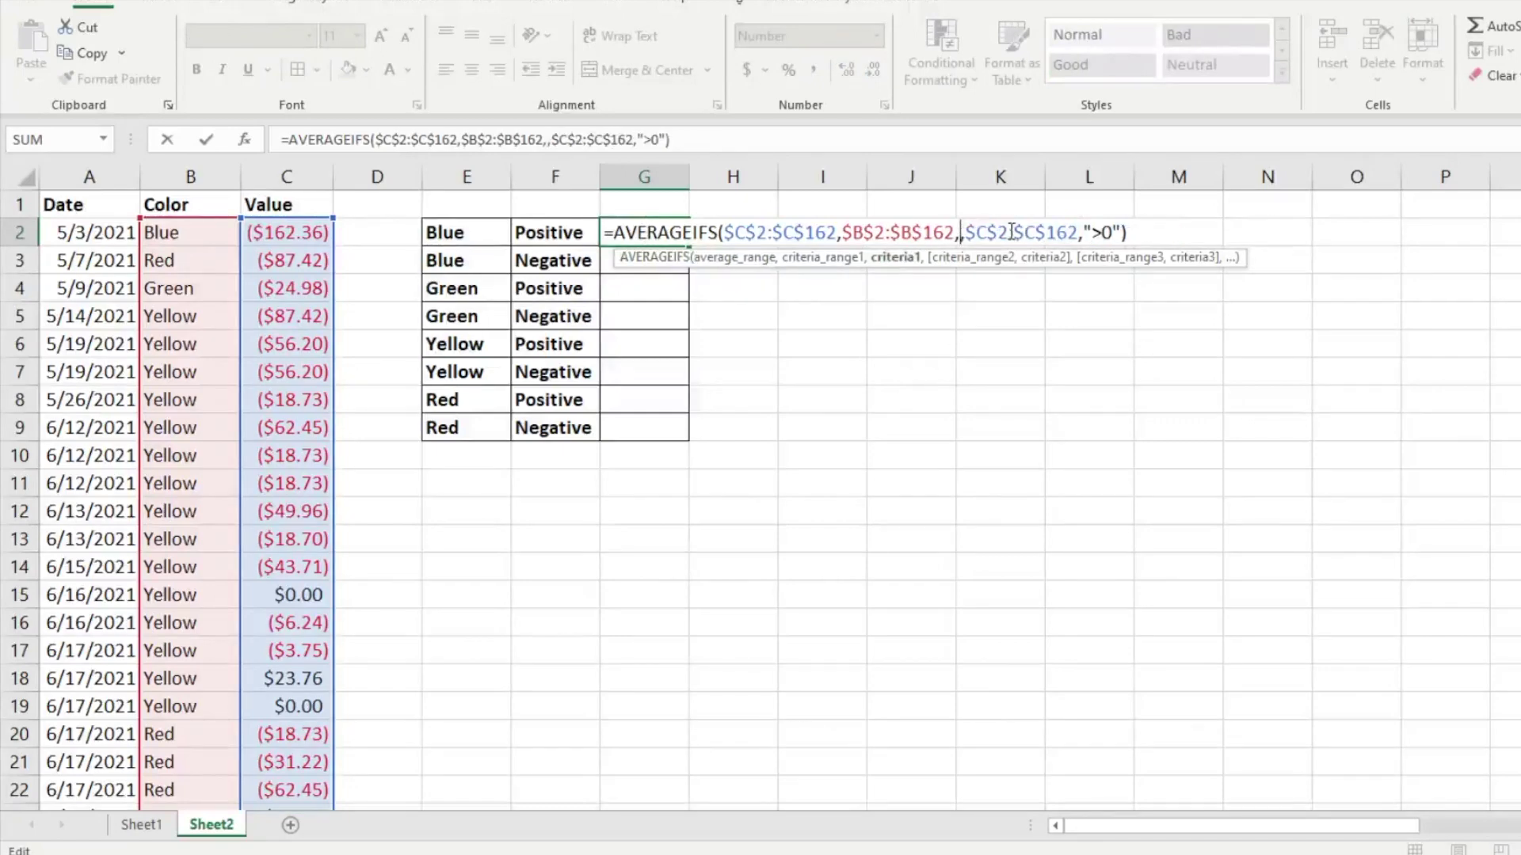
{"action": "left_click", "coordinate": [497, 233]}
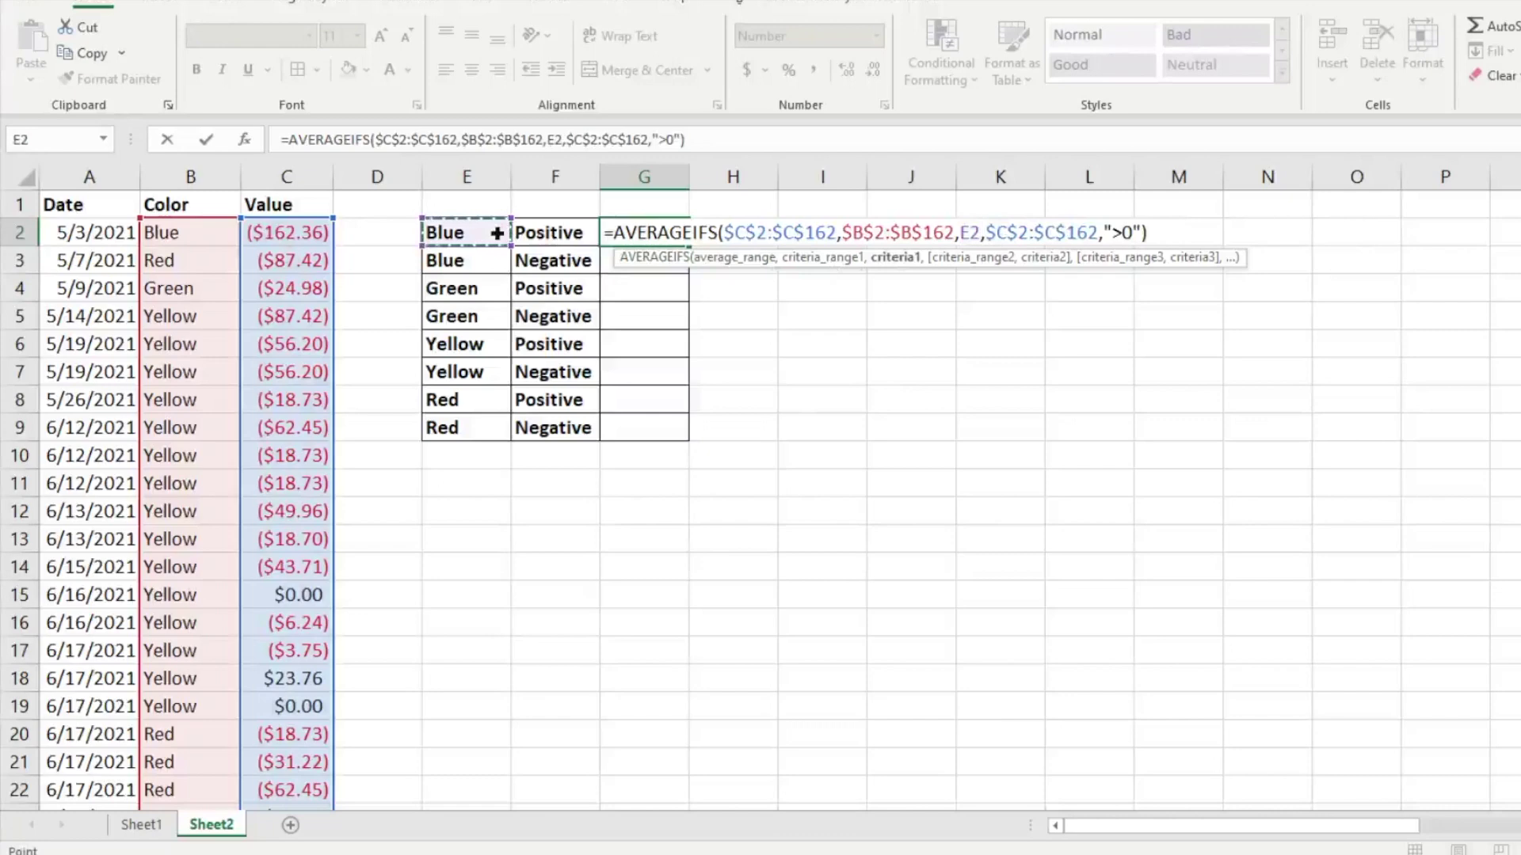
{"action": "key", "text": "Return"}
Fill the G2 formula down through G9
{"action": "left_click", "coordinate": [646, 232]}
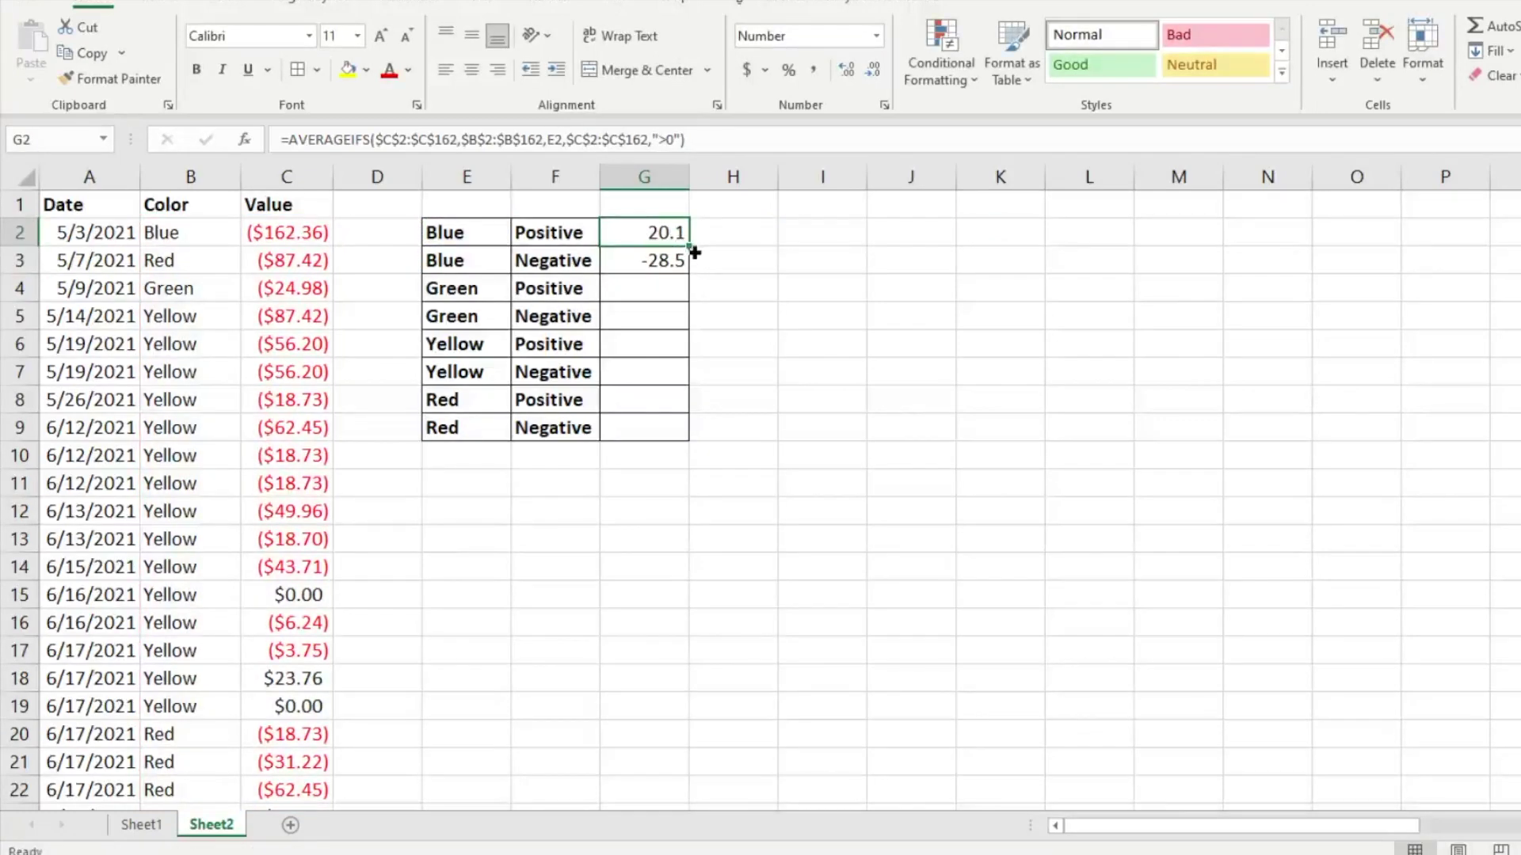
{"action": "left_click_drag", "start_coordinate": [690, 251], "coordinate": [654, 429]}
{"action": "left_click", "coordinate": [638, 231]}
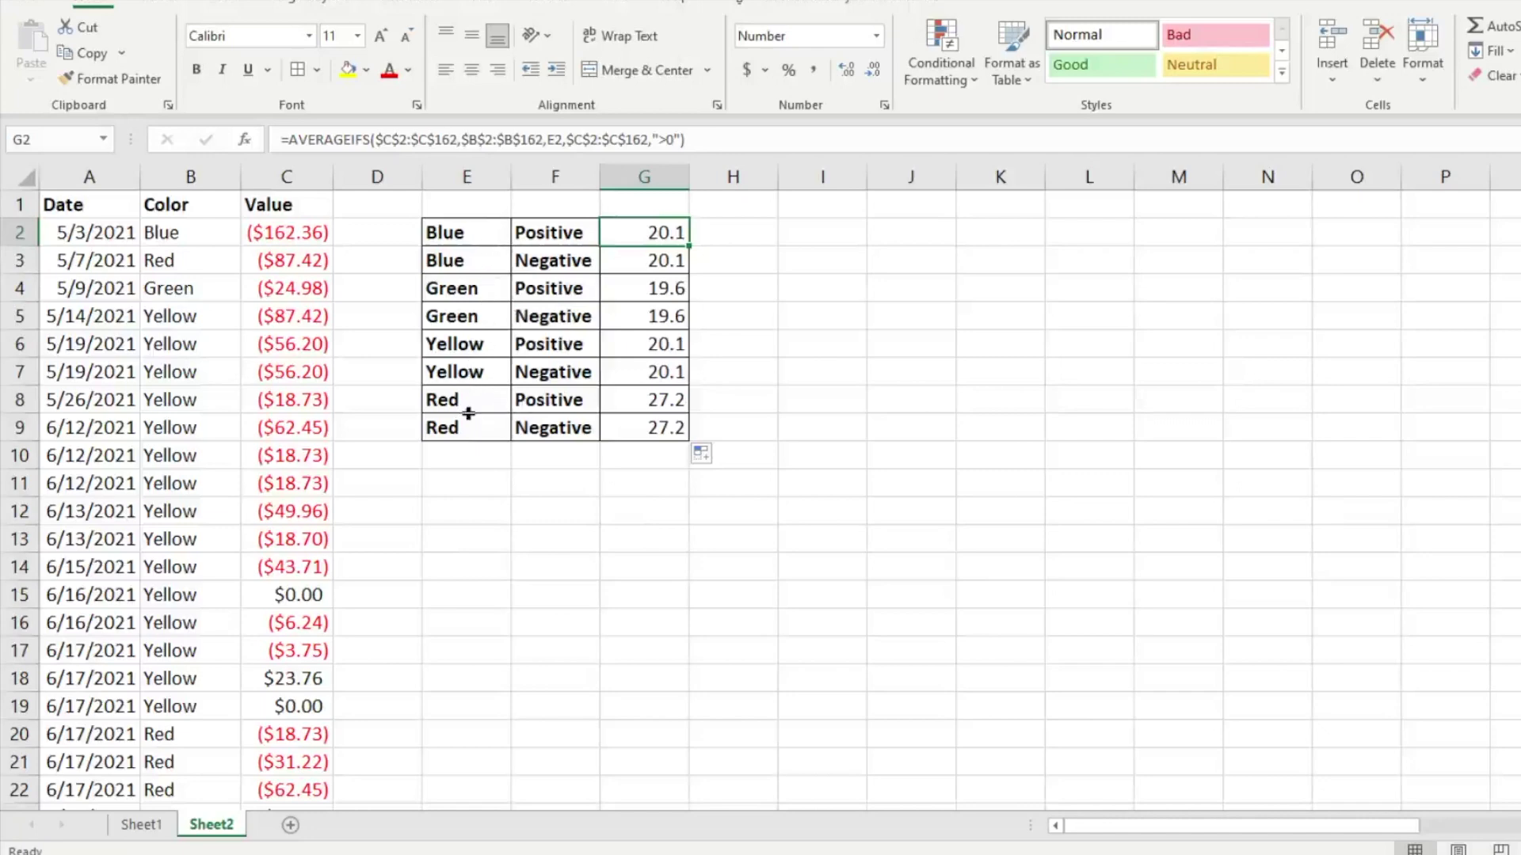
Insert a column before the averages and fill G2:G9 with >0 for Positive rows and <0 for Negative rows
{"action": "left_click", "coordinate": [625, 170]}
{"action": "right_click", "coordinate": [625, 171]}
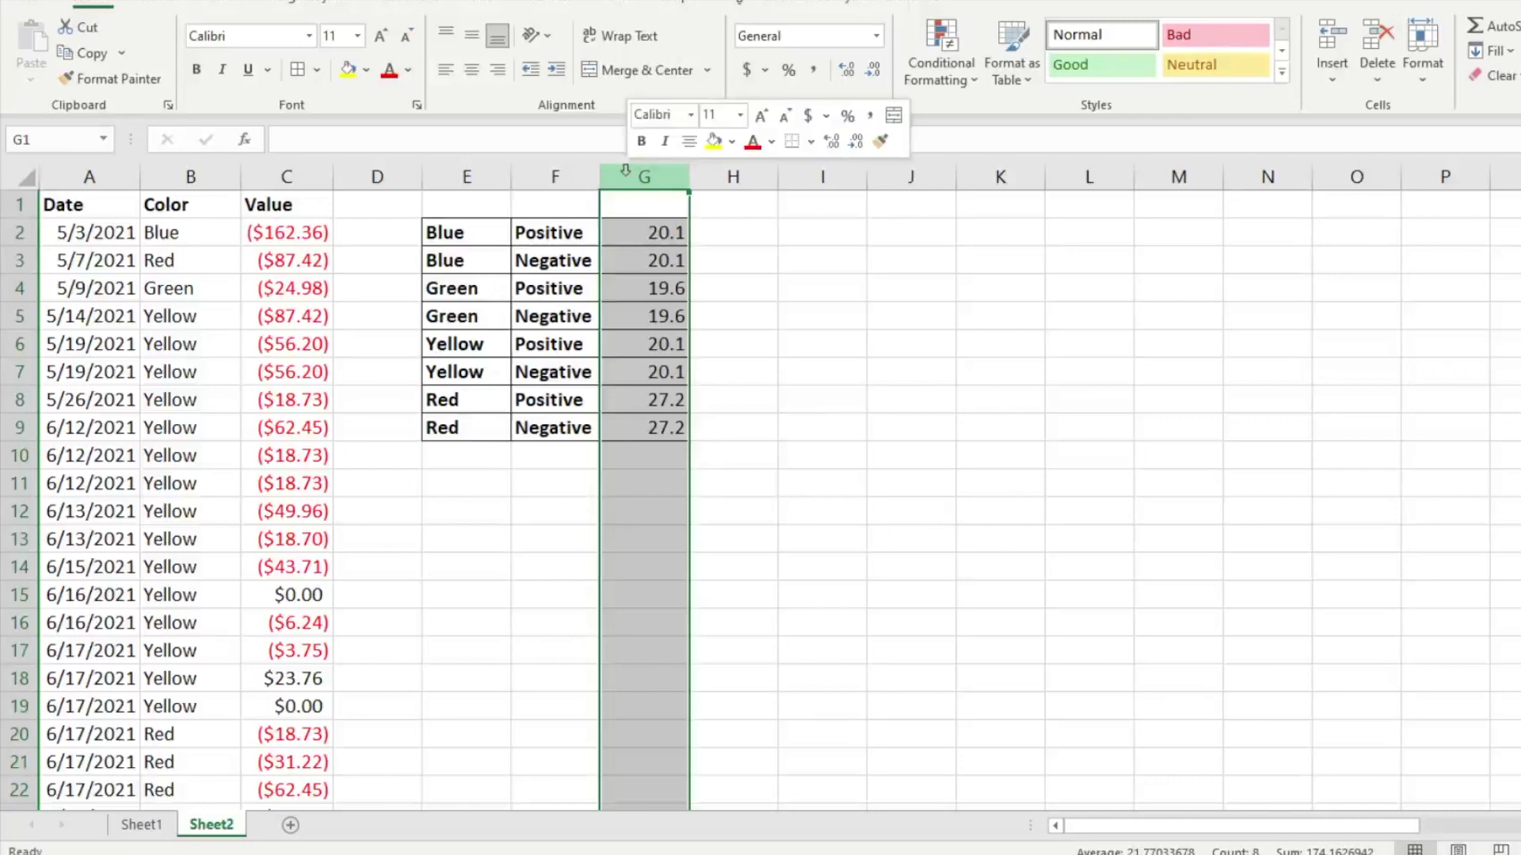
{"action": "left_click", "coordinate": [686, 350]}
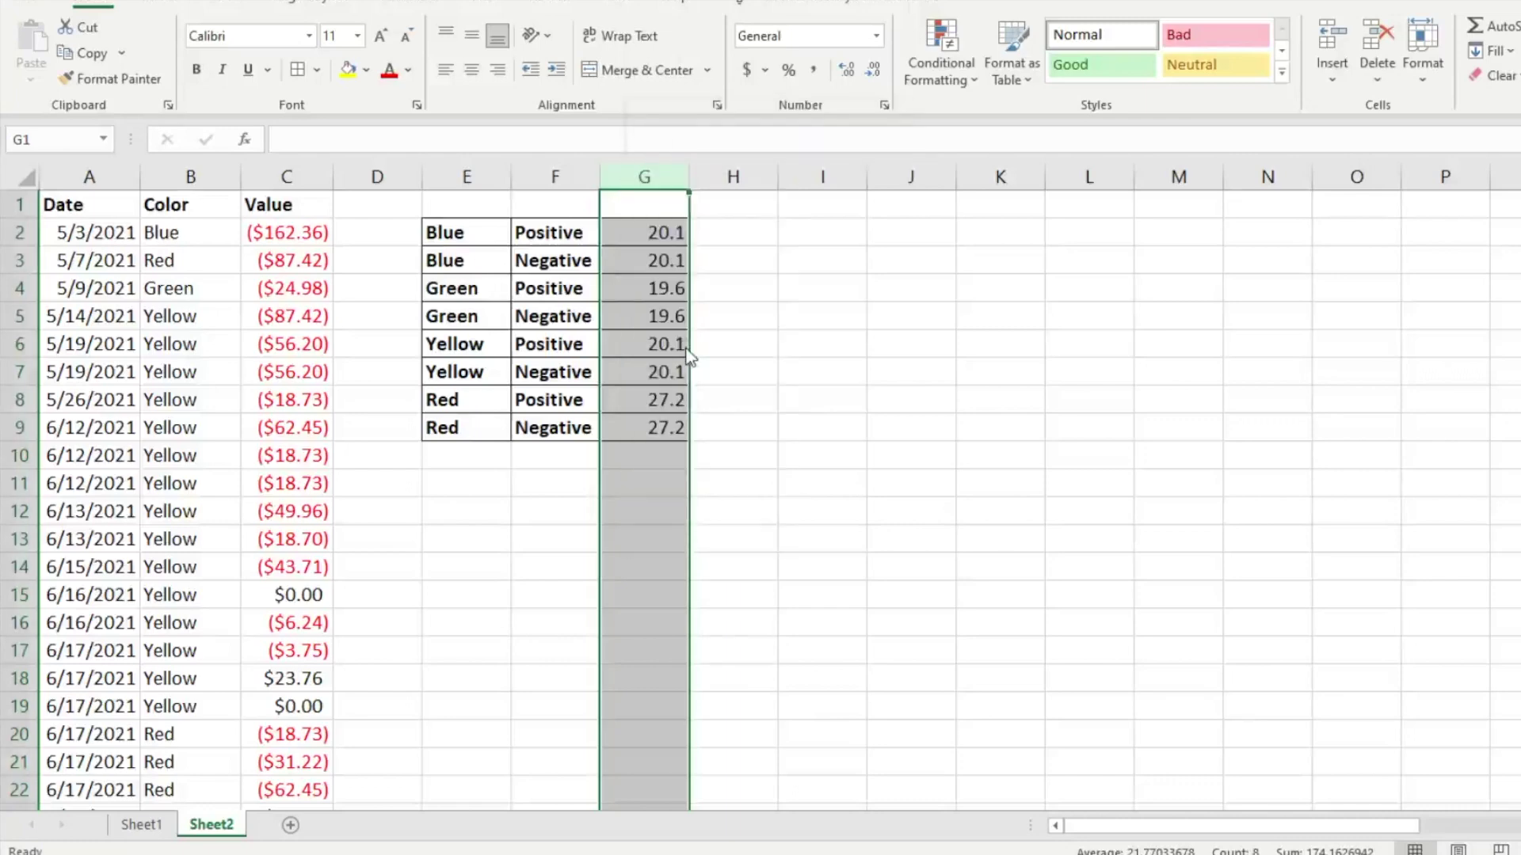
{"action": "left_click", "coordinate": [665, 232]}
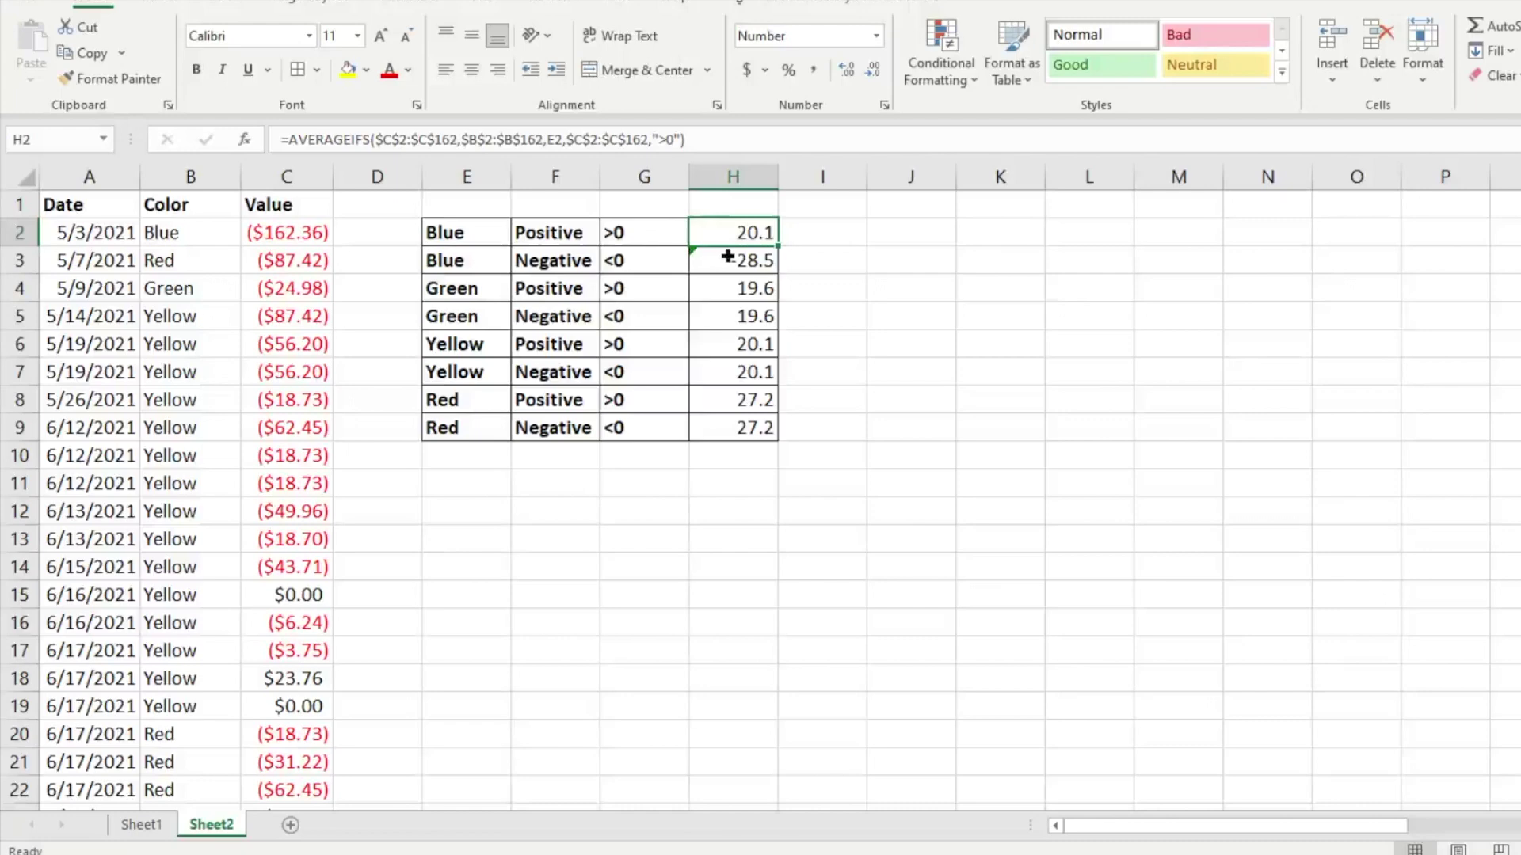
Replace the ">0" criterion in the H2 AVERAGEIFS formula with a reference to cell G2
{"action": "double_click", "coordinate": [719, 236]}
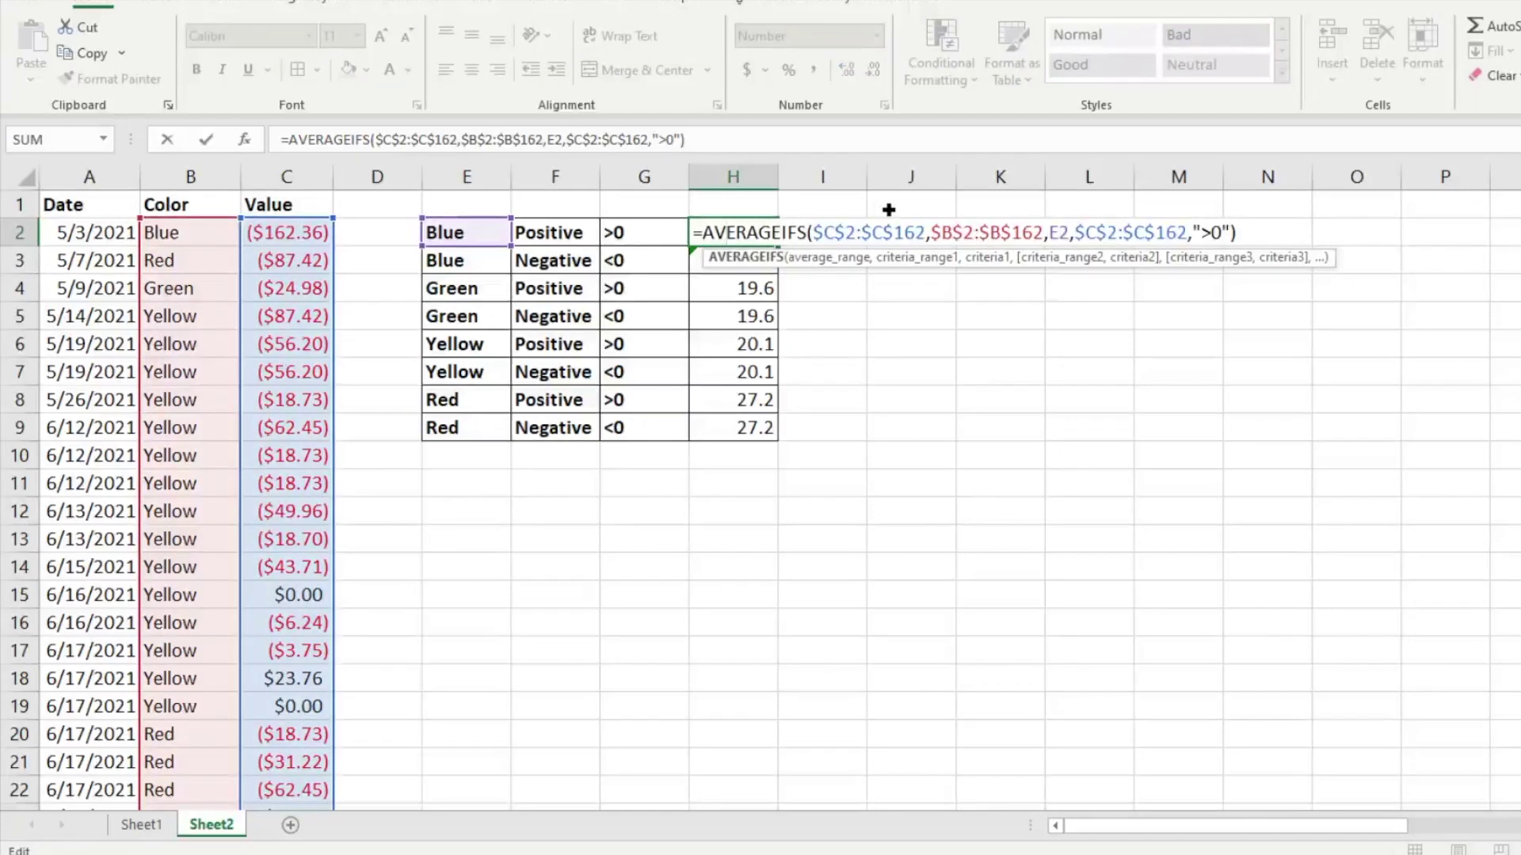
{"action": "key", "text": "Escape"}
{"action": "double_click", "coordinate": [725, 232]}
{"action": "left_click_drag", "start_coordinate": [1194, 232], "coordinate": [1232, 232]}
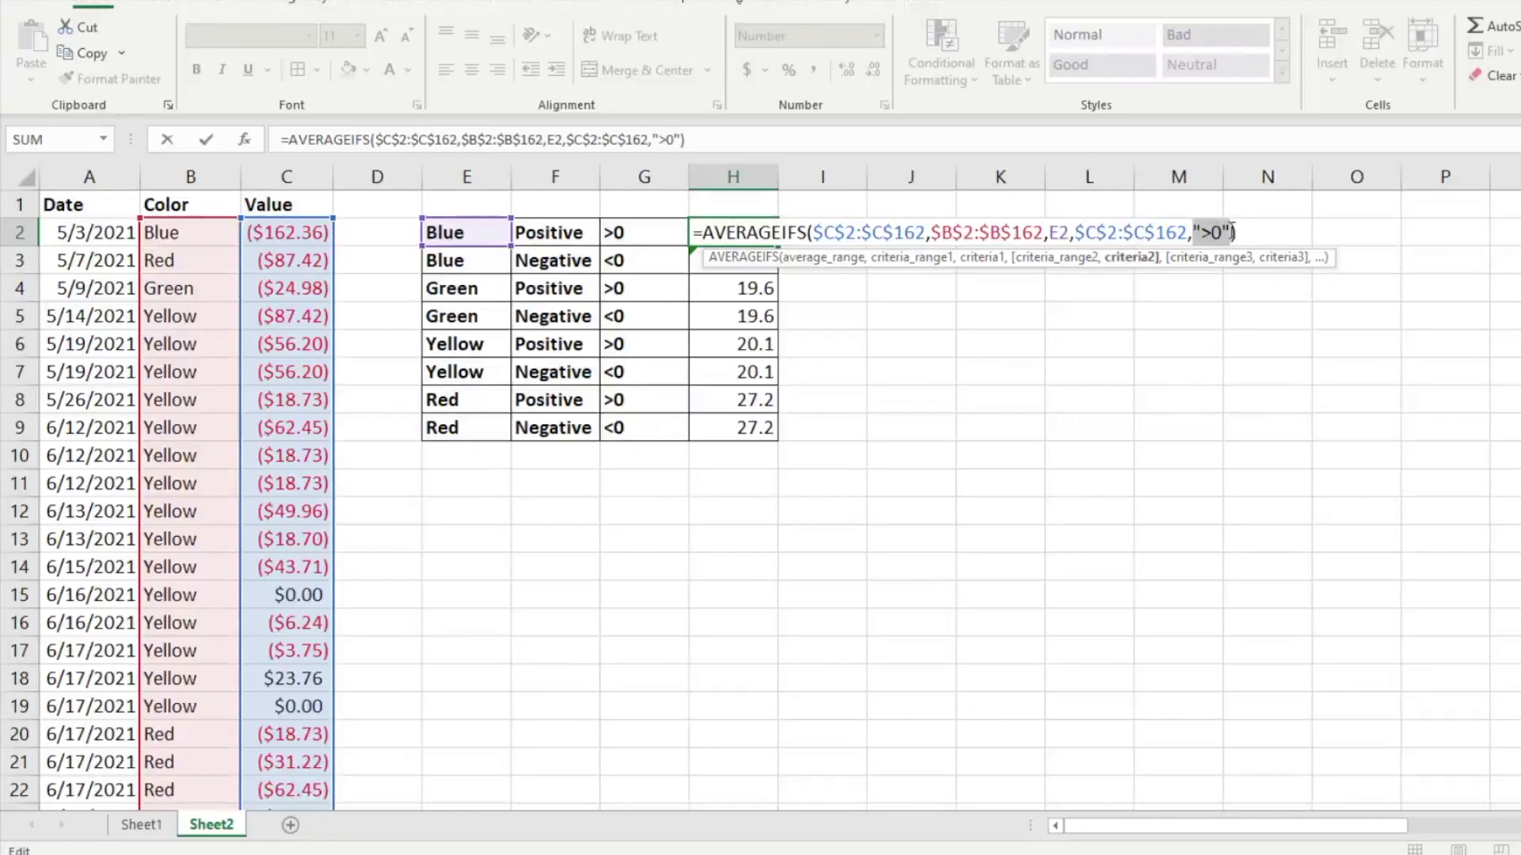
{"action": "left_click", "coordinate": [861, 232]}
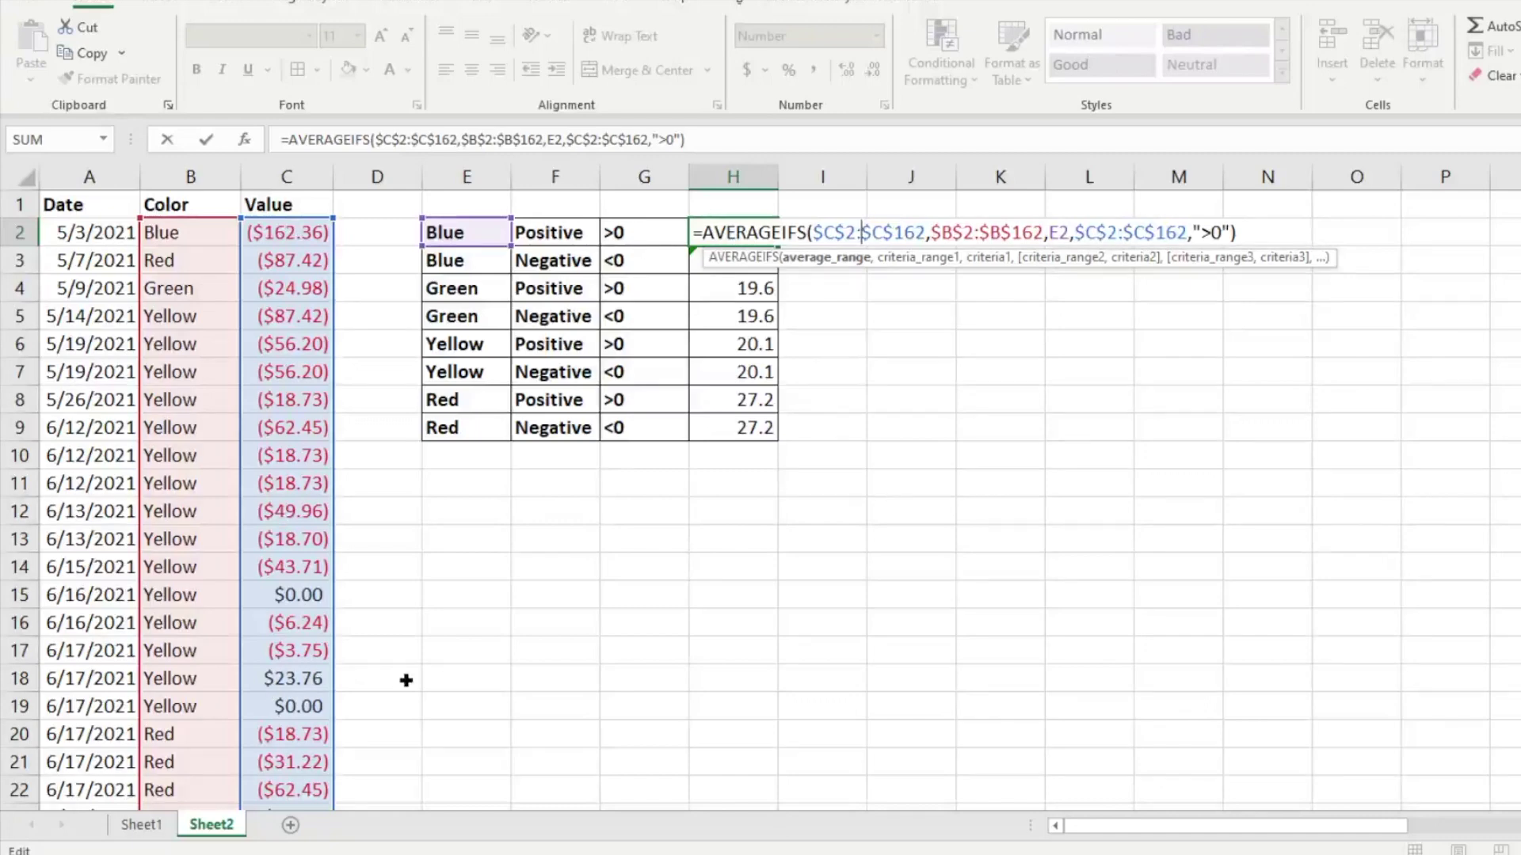
{"action": "left_click", "coordinate": [962, 232]}
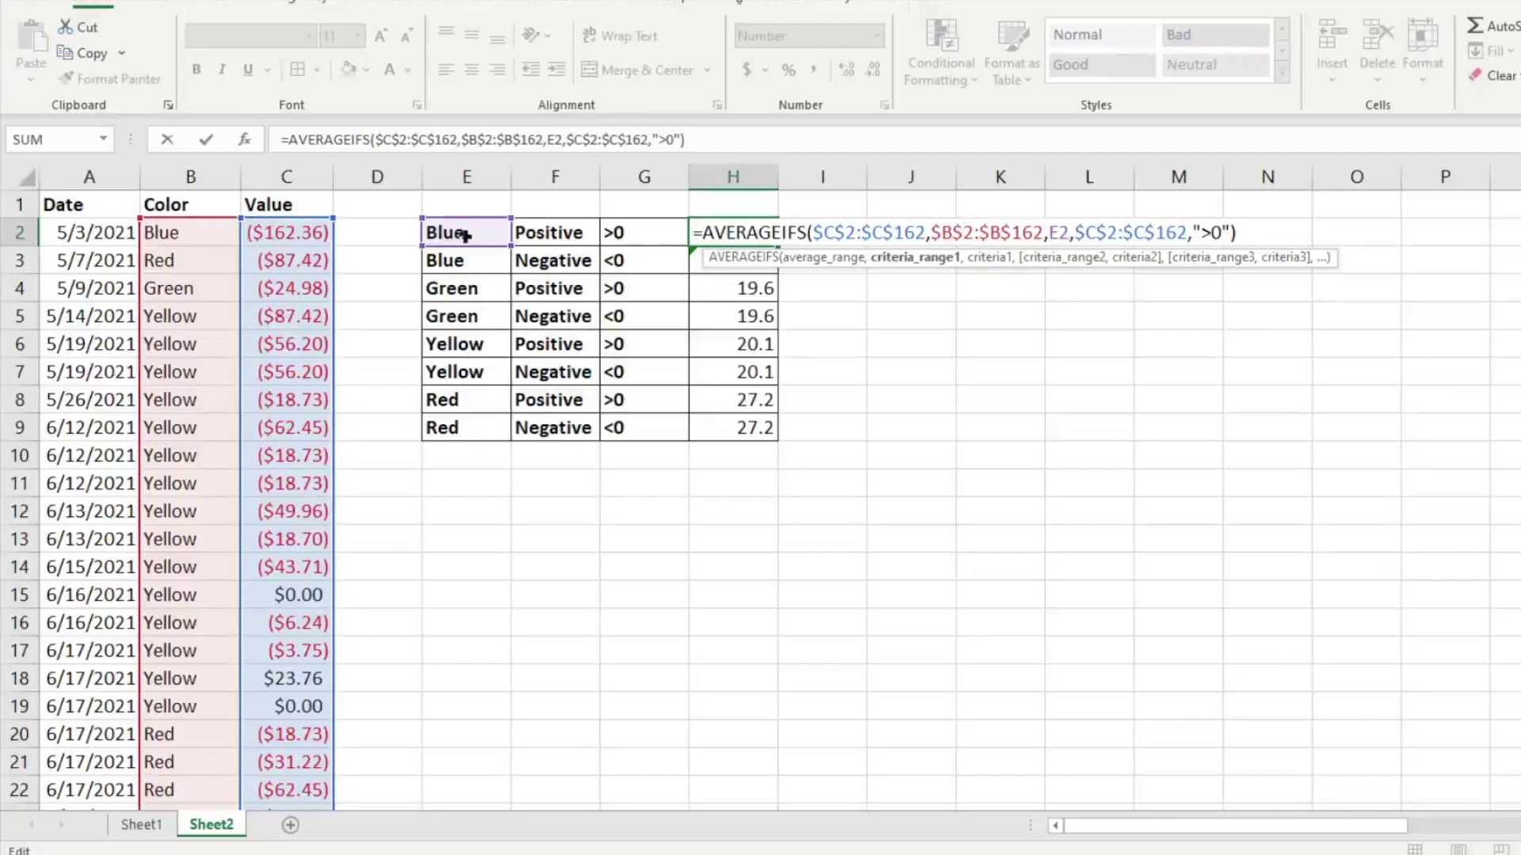
{"action": "left_click", "coordinate": [1047, 232]}
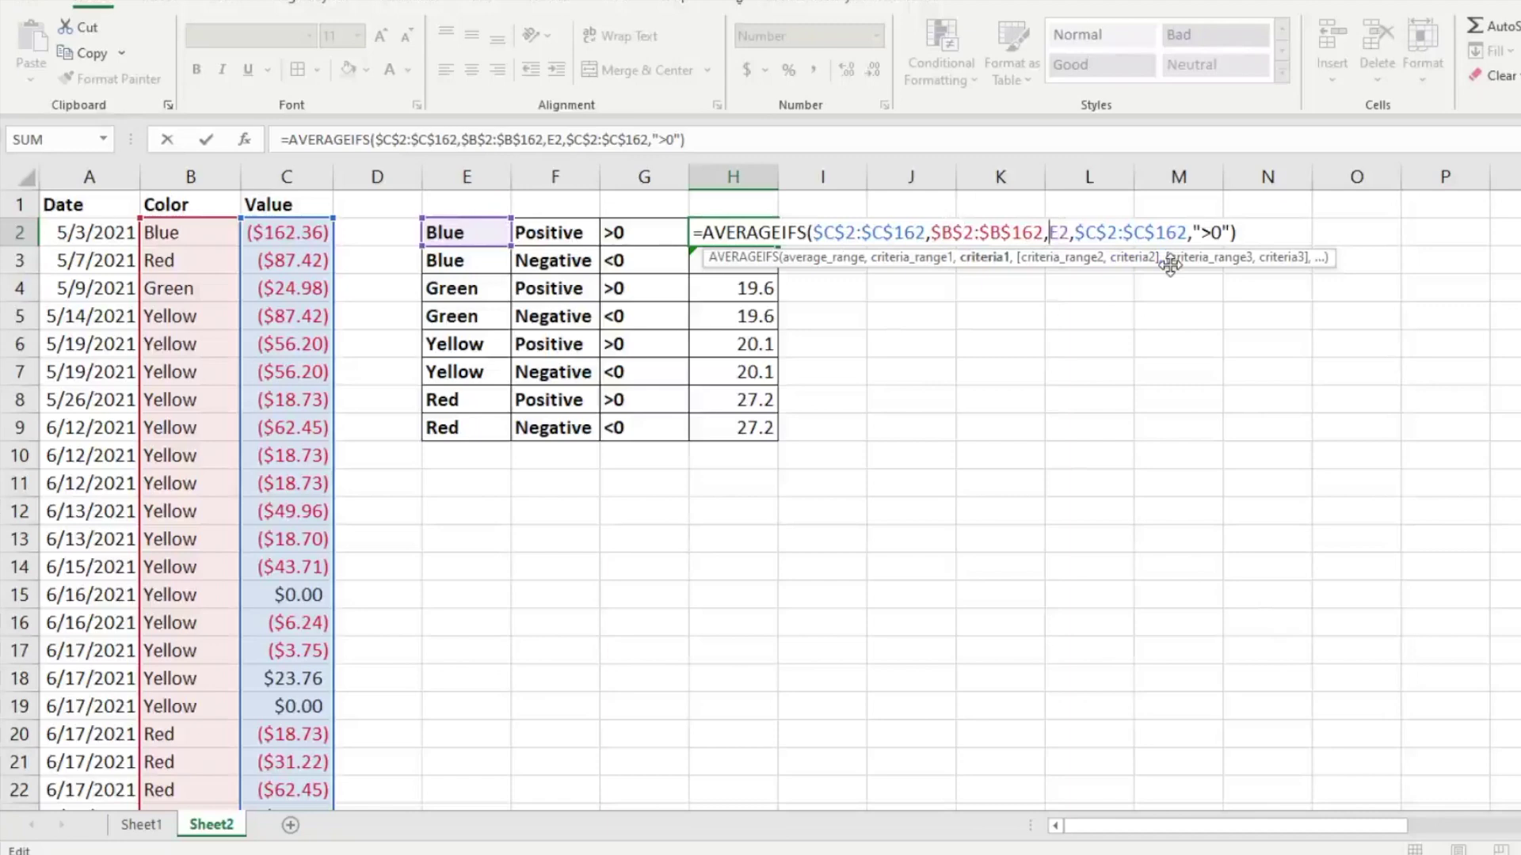
{"action": "left_click", "coordinate": [1118, 232]}
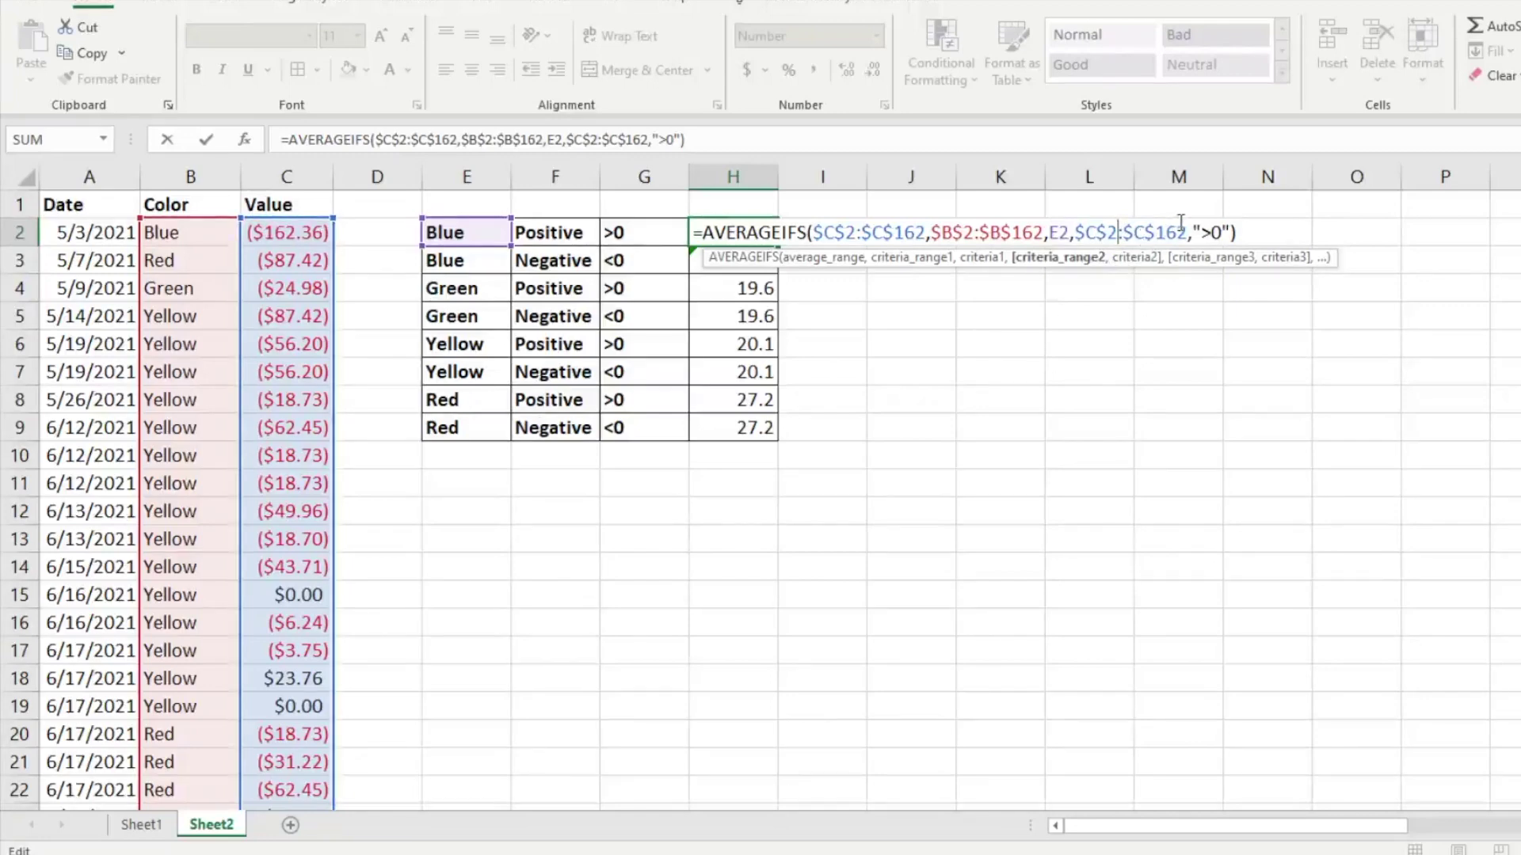
{"action": "left_click_drag", "start_coordinate": [1197, 226], "coordinate": [1230, 228]}
{"action": "key", "text": "BackSpace"}
{"action": "left_click", "coordinate": [651, 233]}
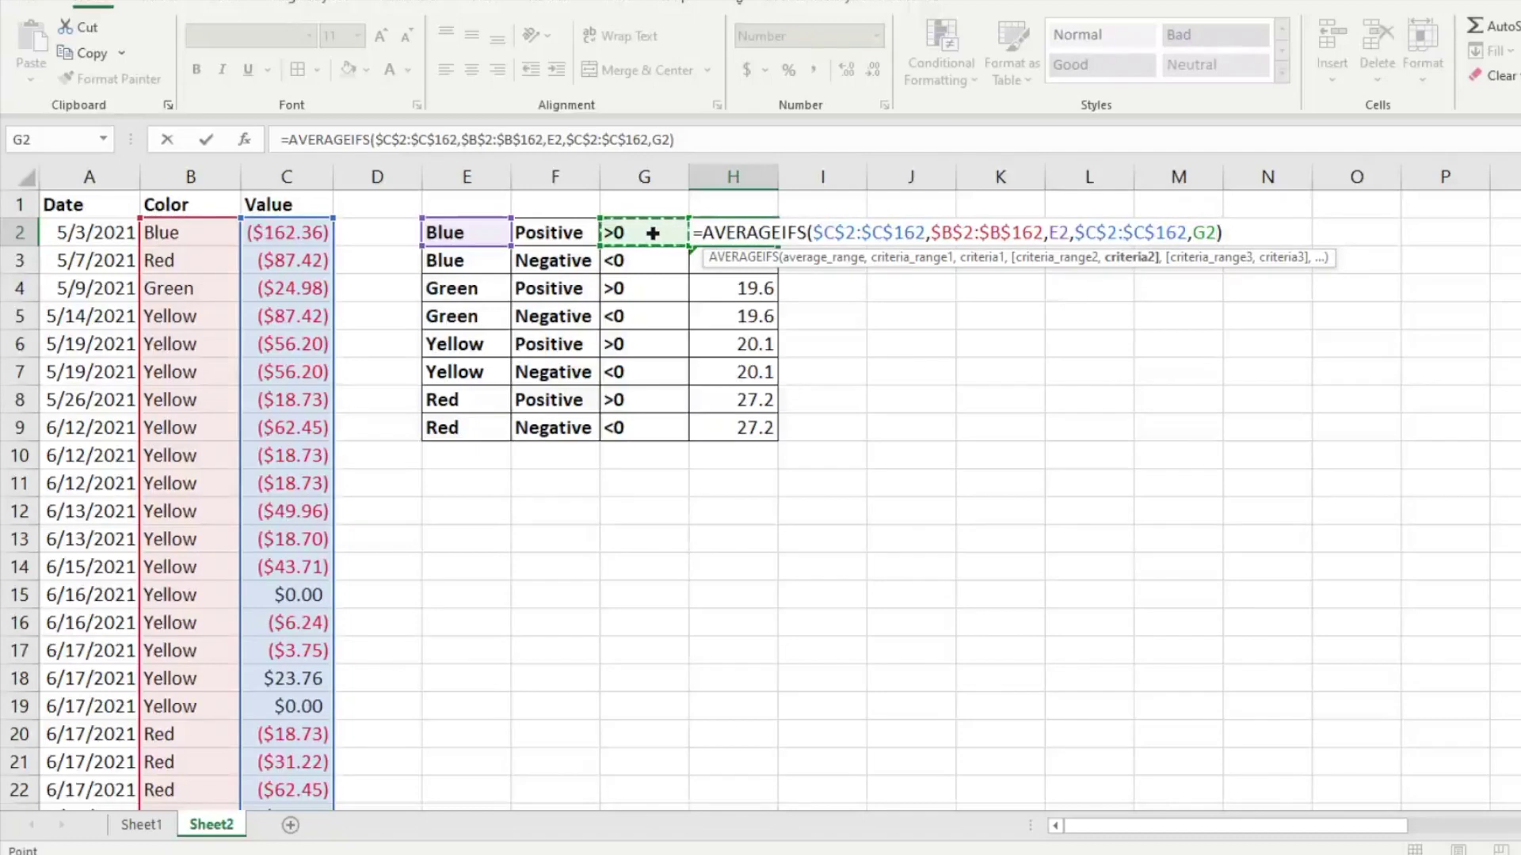
{"action": "key", "text": "Return"}
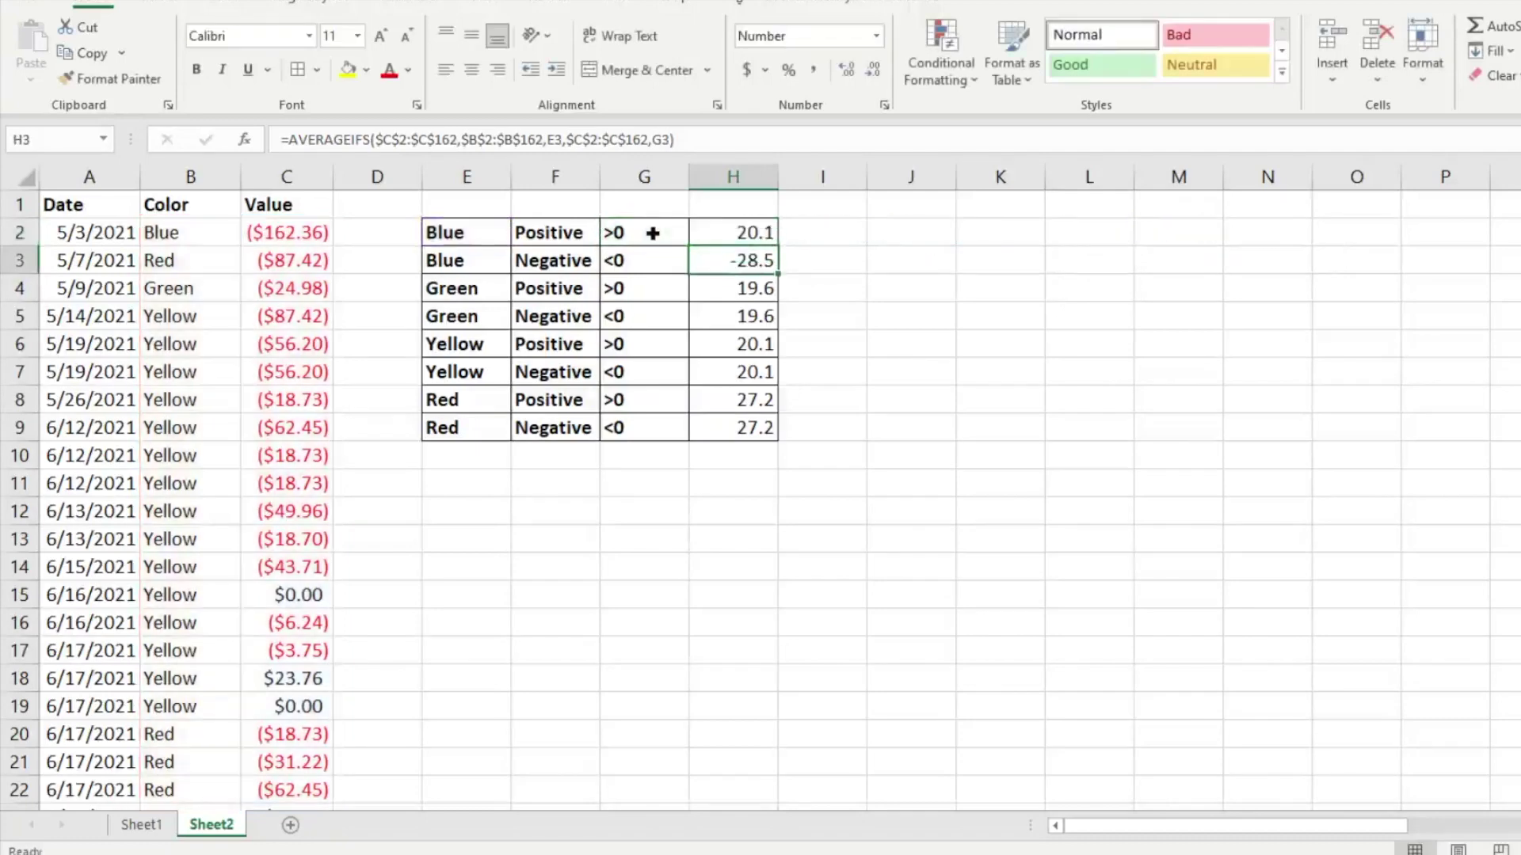
Fill the H2 formula down through H9 and check the criteria references in the H9 formula
{"action": "left_click", "coordinate": [723, 233]}
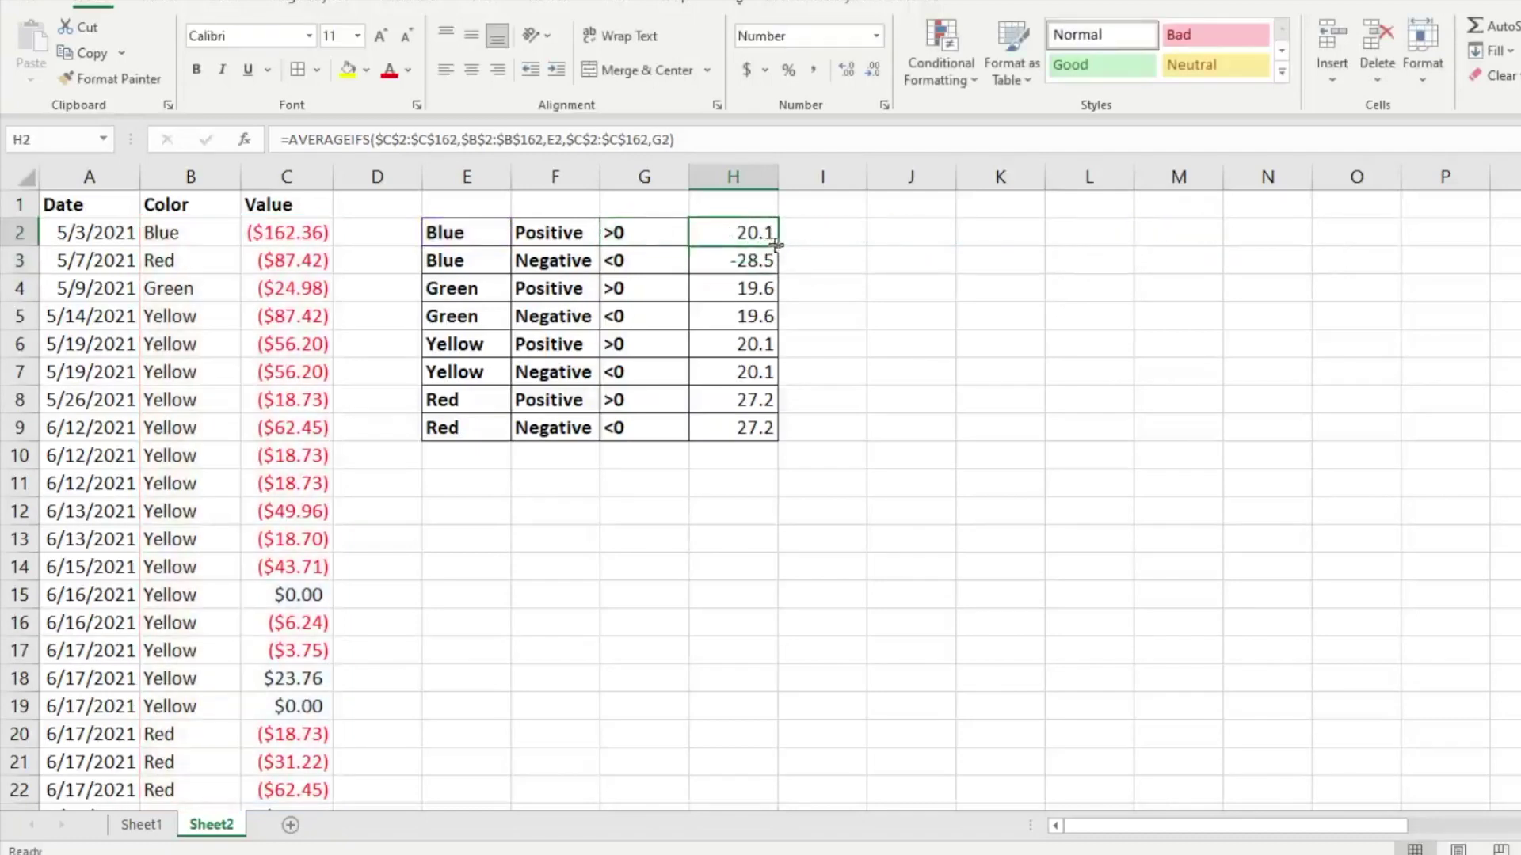
{"action": "left_click_drag", "start_coordinate": [777, 246], "coordinate": [777, 434]}
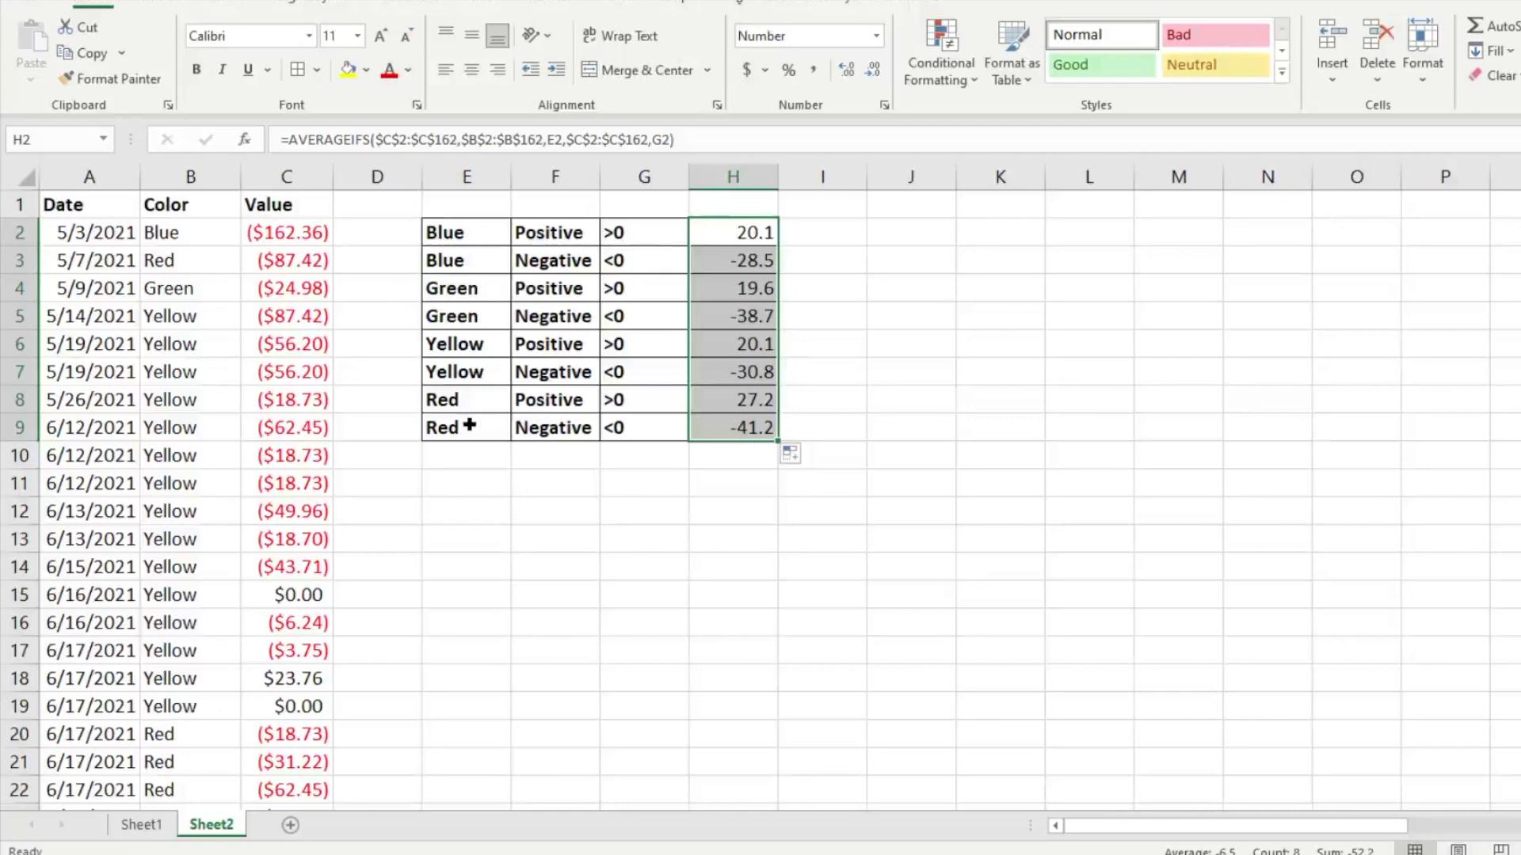
{"action": "left_click", "coordinate": [716, 429]}
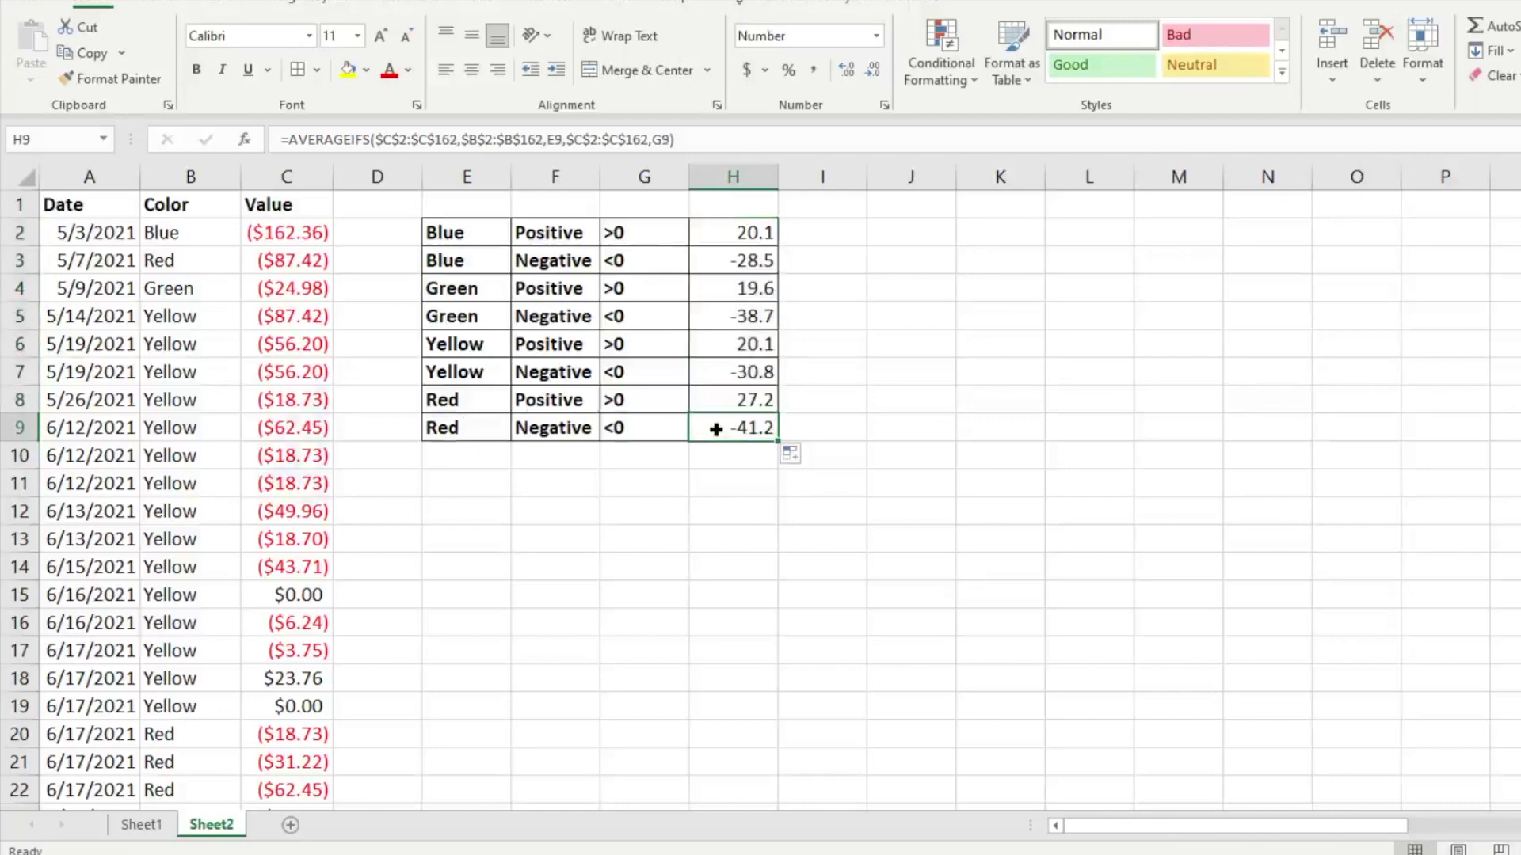
{"action": "double_click", "coordinate": [716, 429]}
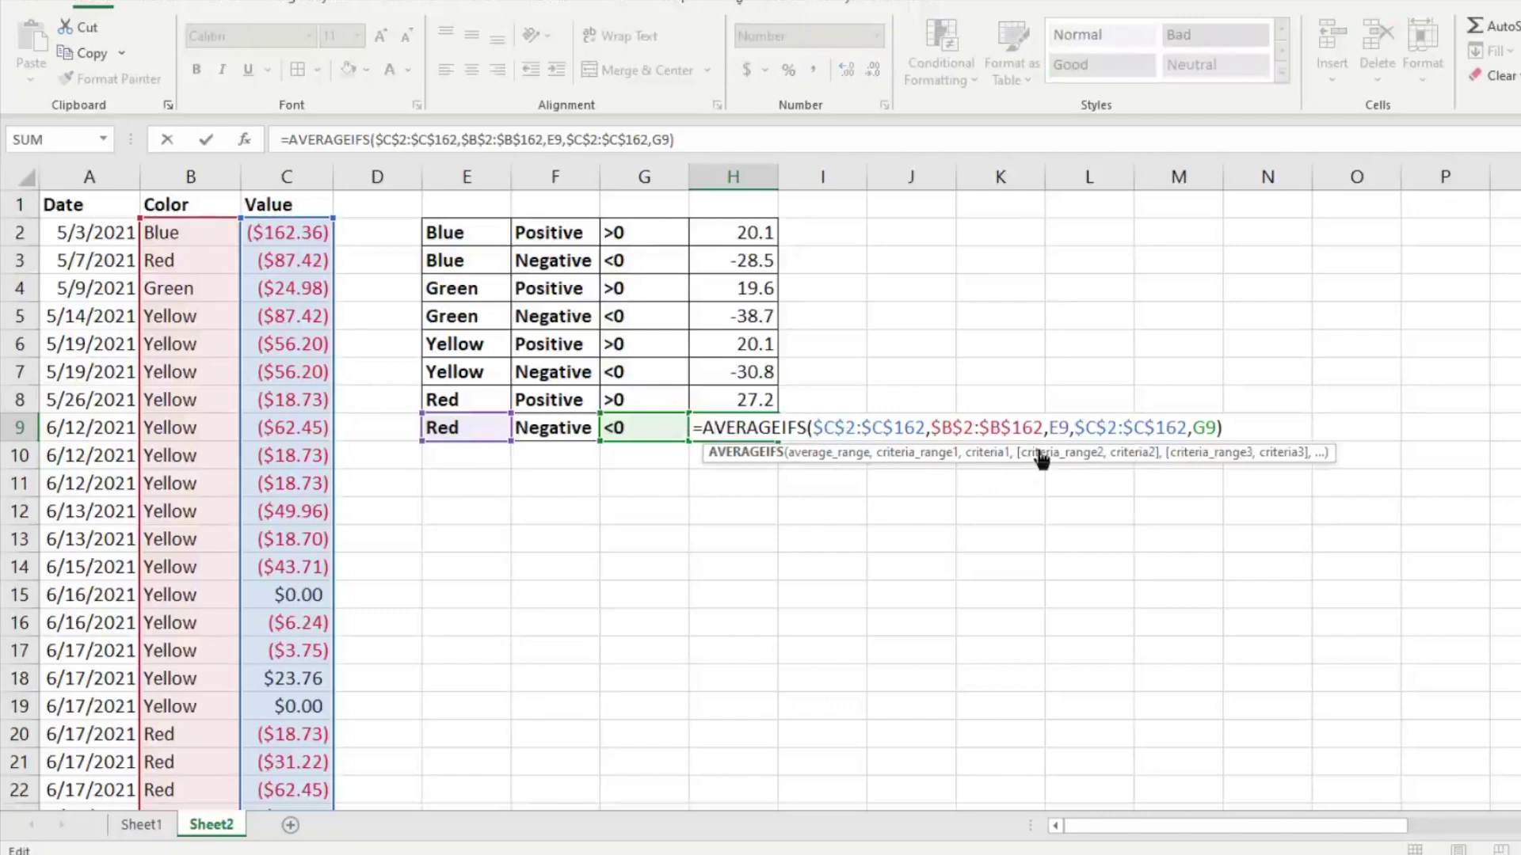
{"action": "left_click", "coordinate": [1054, 427]}
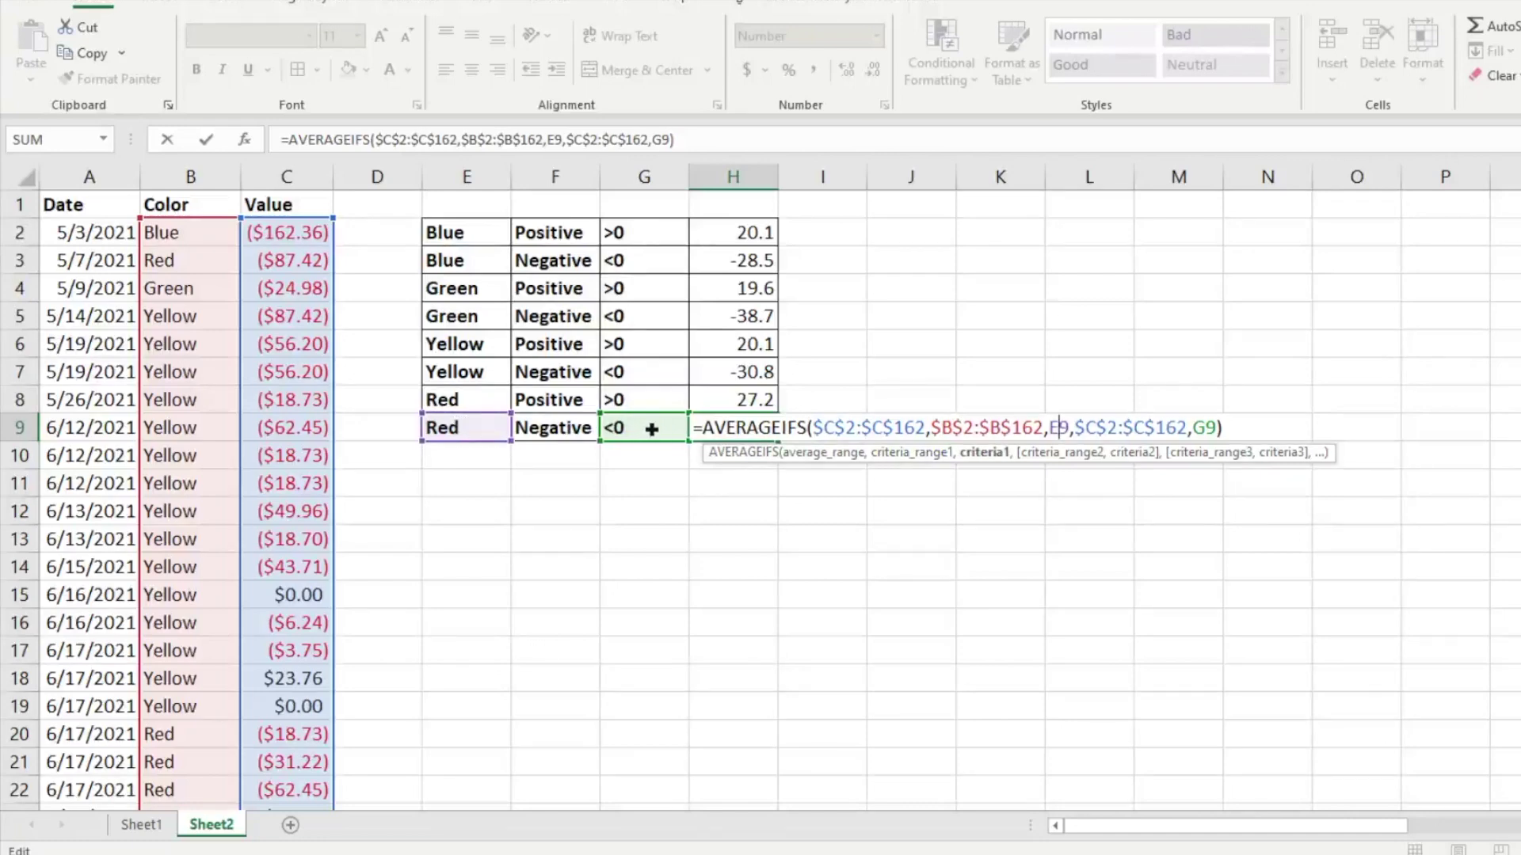
{"action": "key", "text": "Return"}
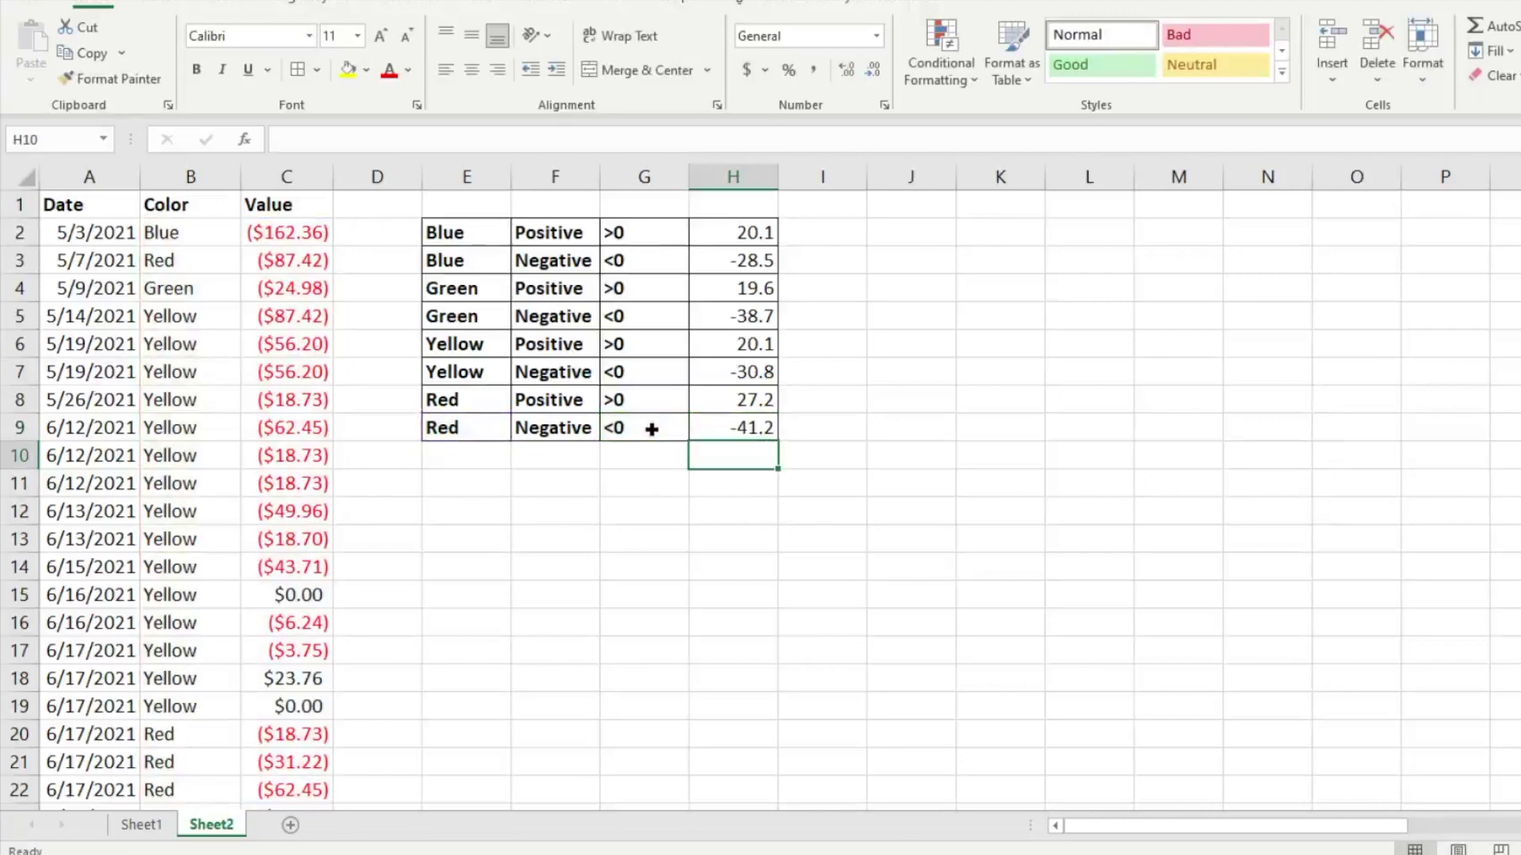